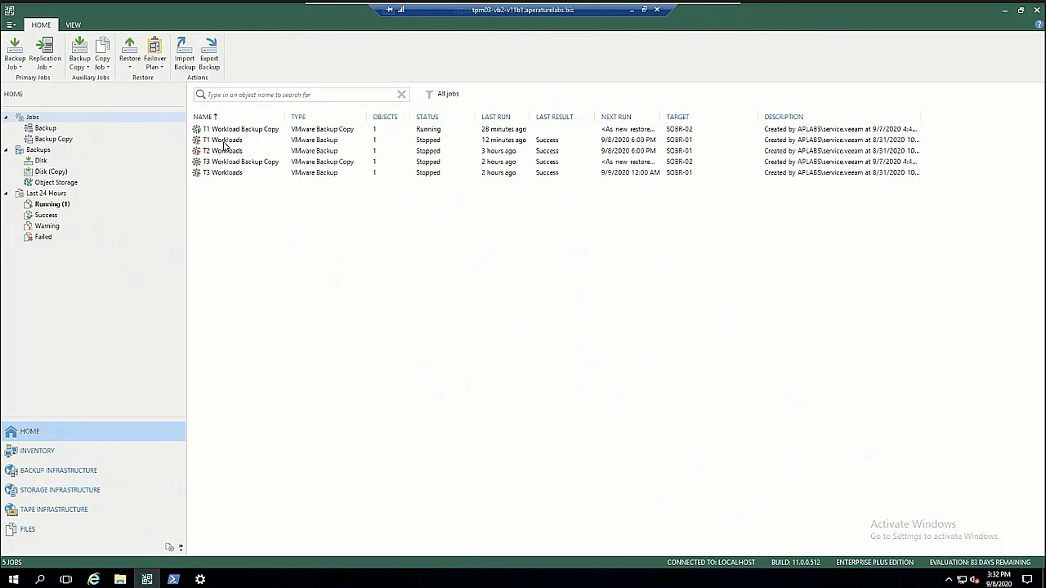
Check which virtual machines the T1 Workloads backup job covers, exit without applying changes, and view the T2 and T1 Workloads run details
{"action": "left_click", "coordinate": [229, 144]}
{"action": "right_click", "coordinate": [229, 142]}
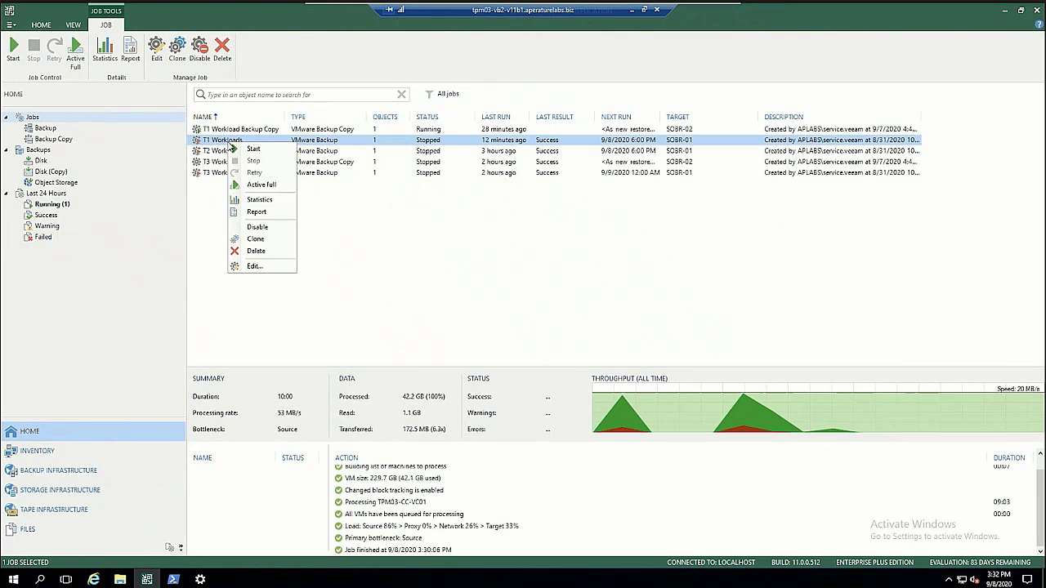
{"action": "left_click", "coordinate": [258, 265]}
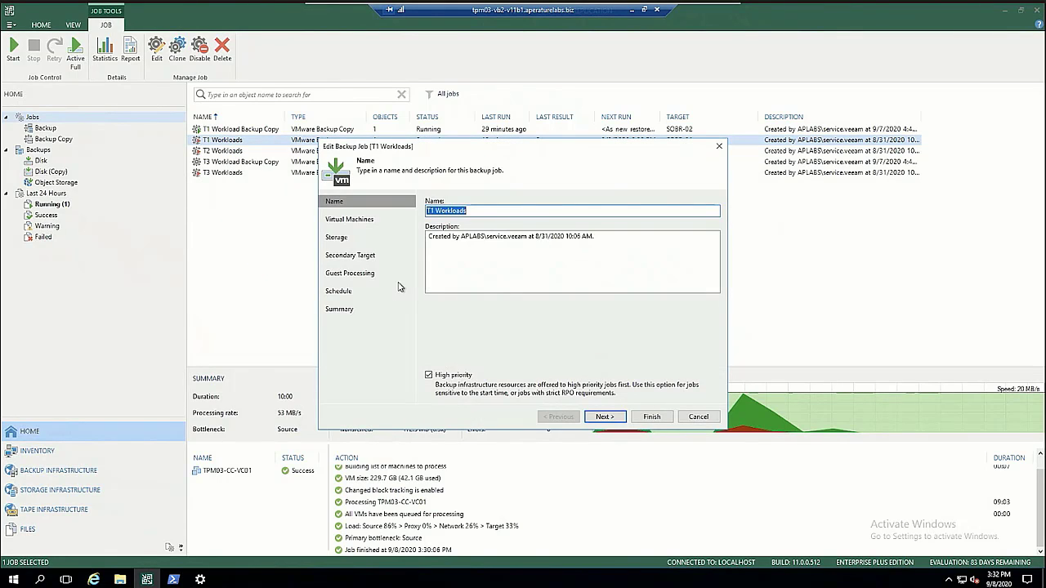
{"action": "left_click", "coordinate": [358, 223]}
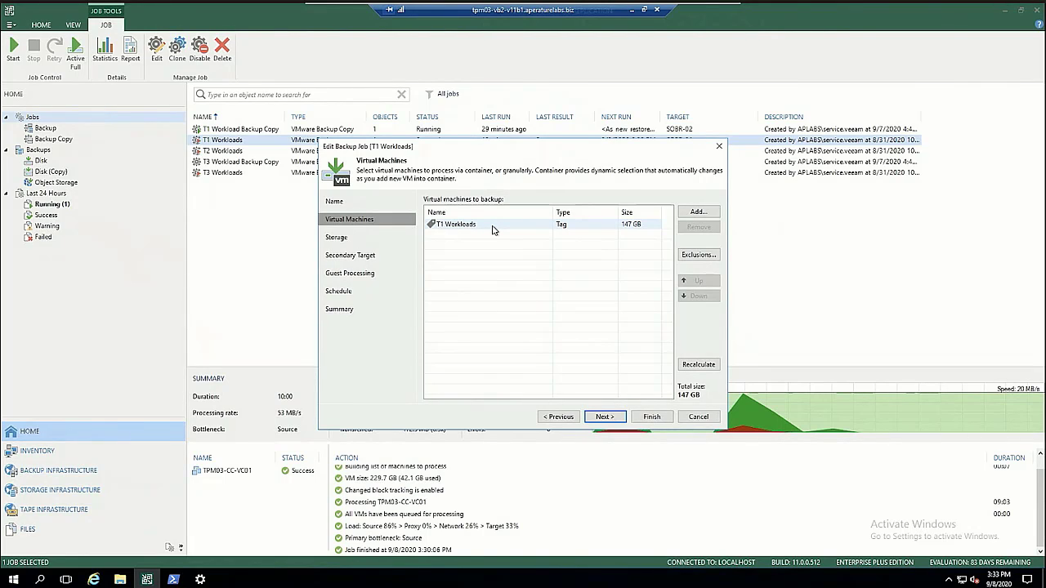
{"action": "left_click", "coordinate": [493, 228]}
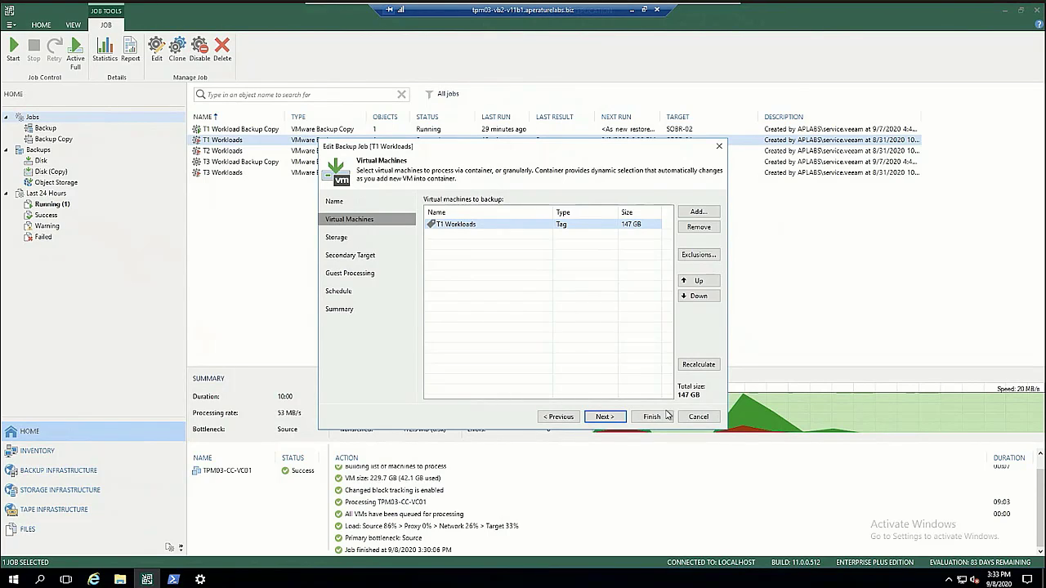
{"action": "left_click", "coordinate": [692, 418]}
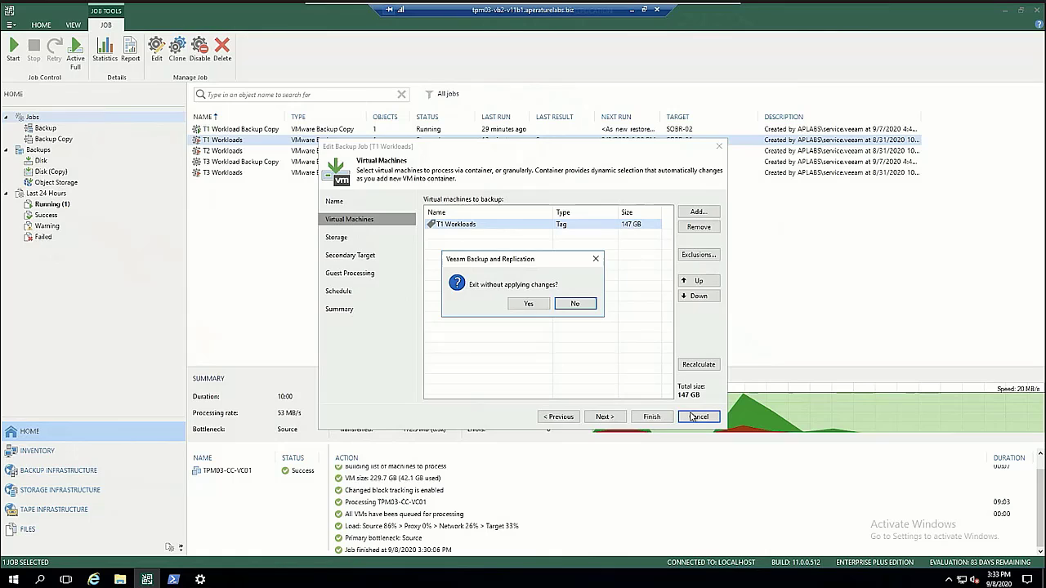
{"action": "left_click", "coordinate": [527, 304]}
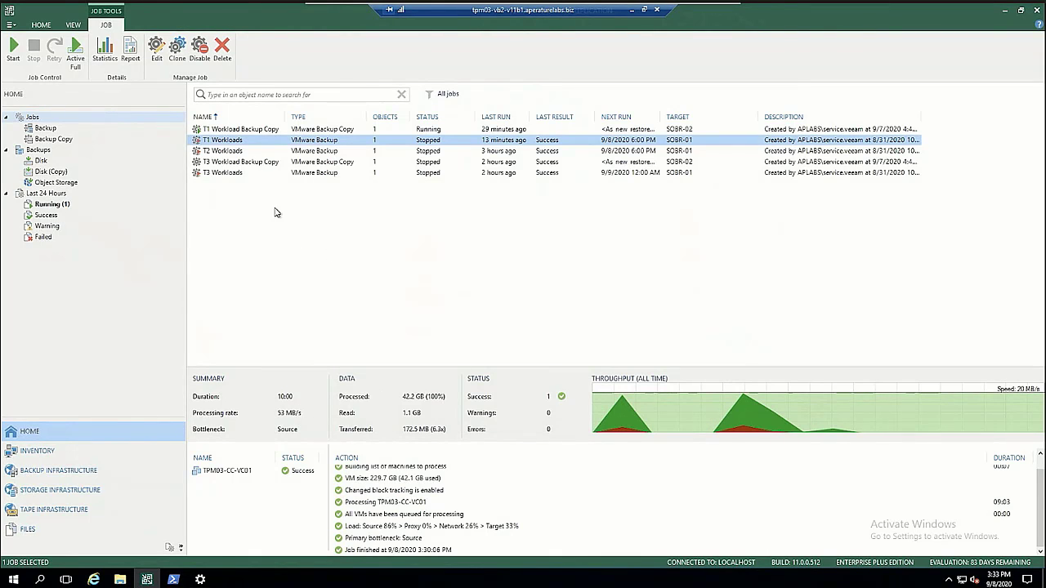
{"action": "left_click", "coordinate": [269, 151]}
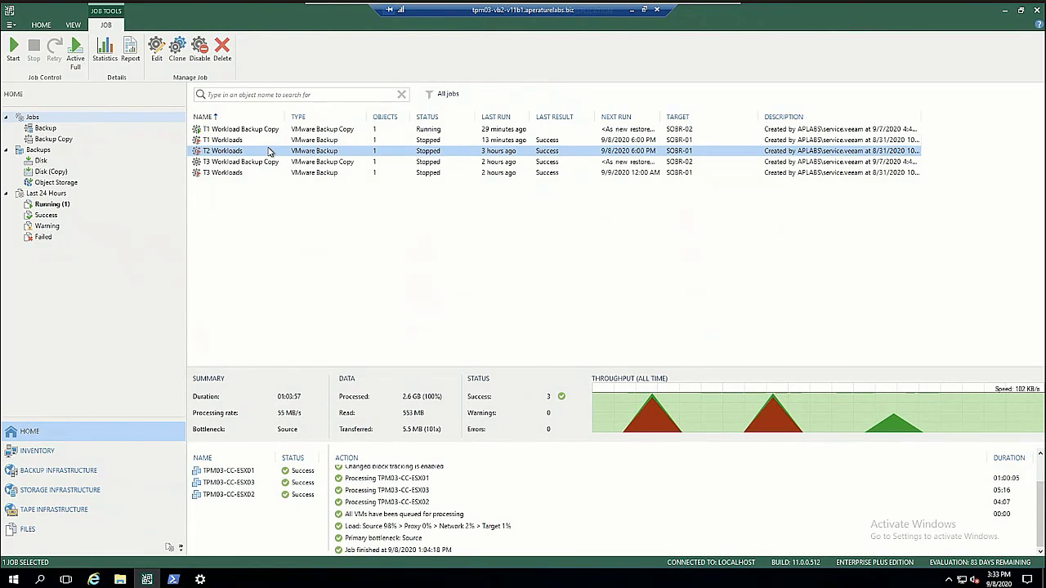
{"action": "left_click", "coordinate": [243, 141]}
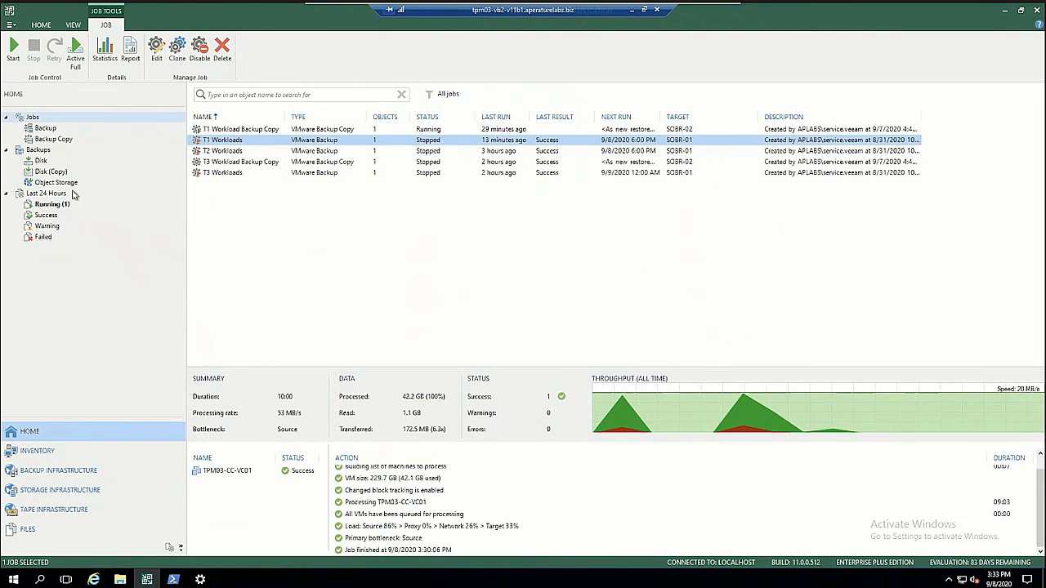
Examine the performance tier and capacity tier settings of scale-out repository SOBR-01, and exit without applying changes
{"action": "left_click", "coordinate": [71, 472]}
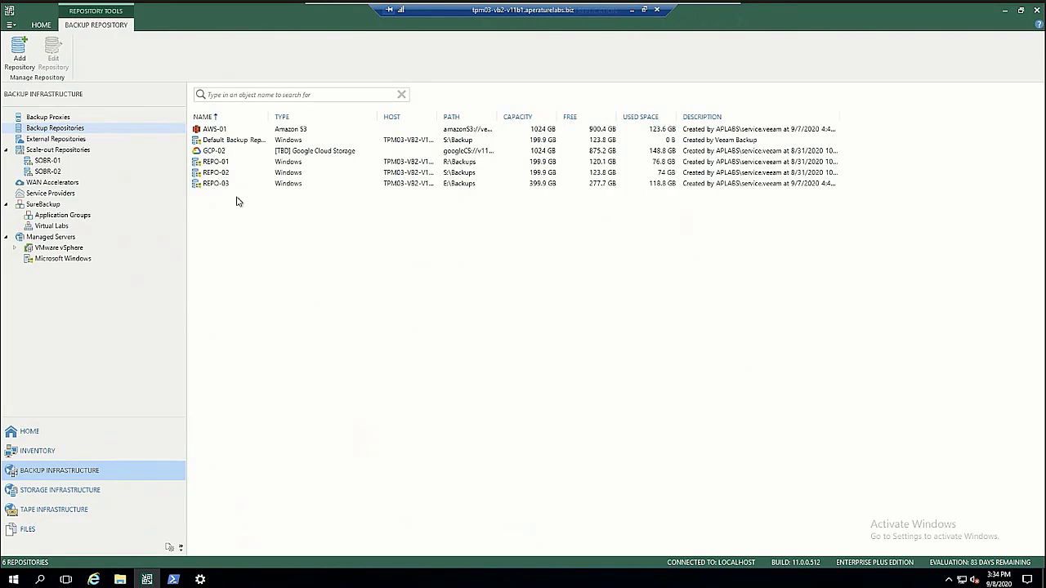
{"action": "left_click", "coordinate": [47, 152]}
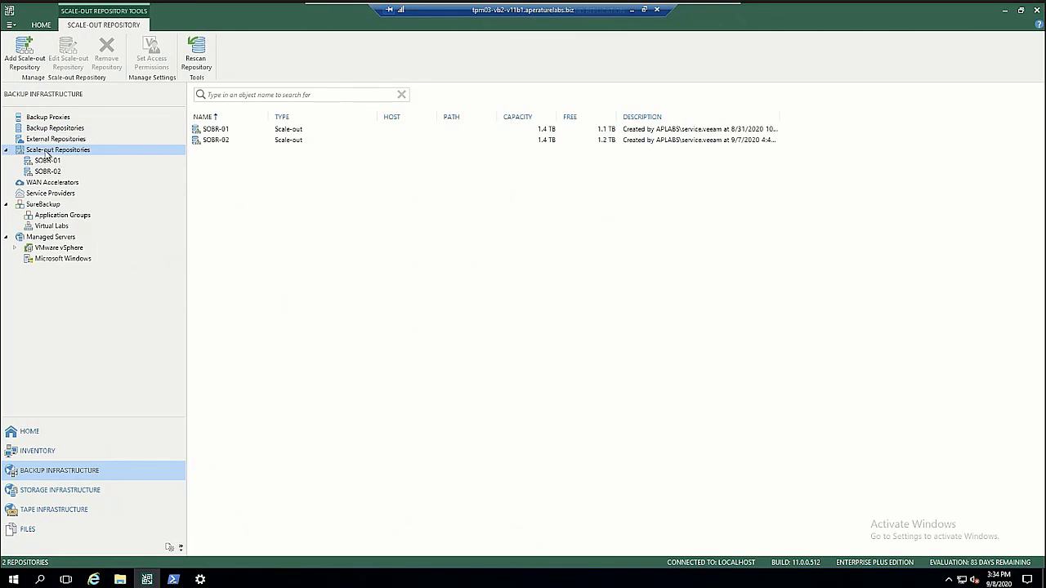
{"action": "right_click", "coordinate": [218, 133]}
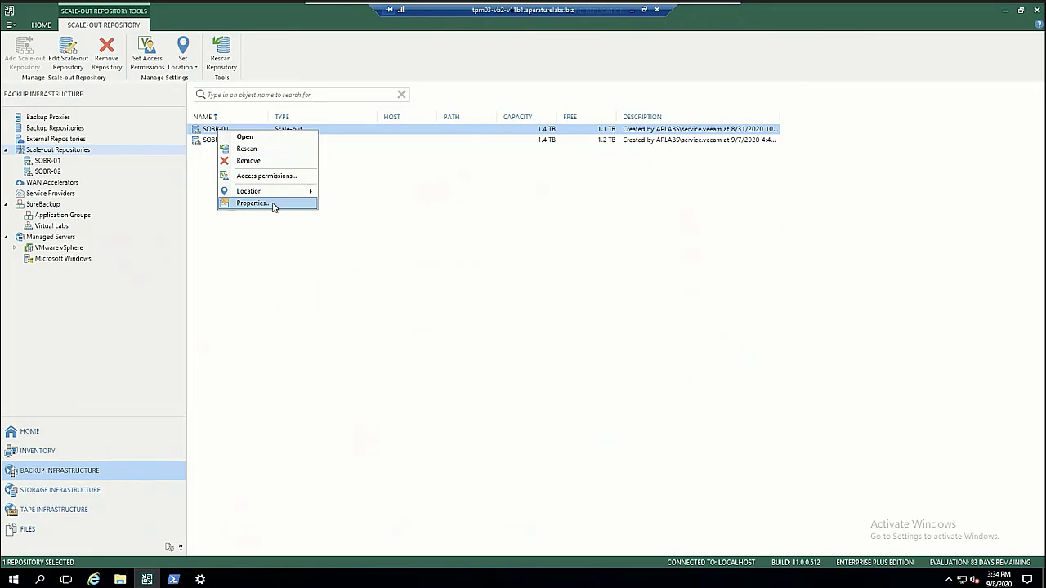
{"action": "left_click", "coordinate": [274, 204]}
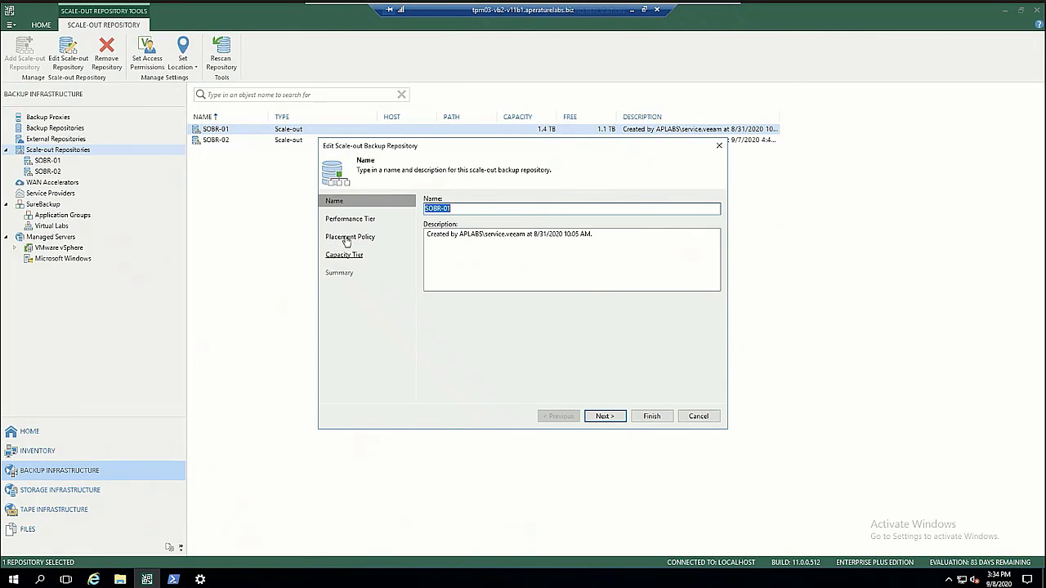
{"action": "left_click", "coordinate": [360, 218]}
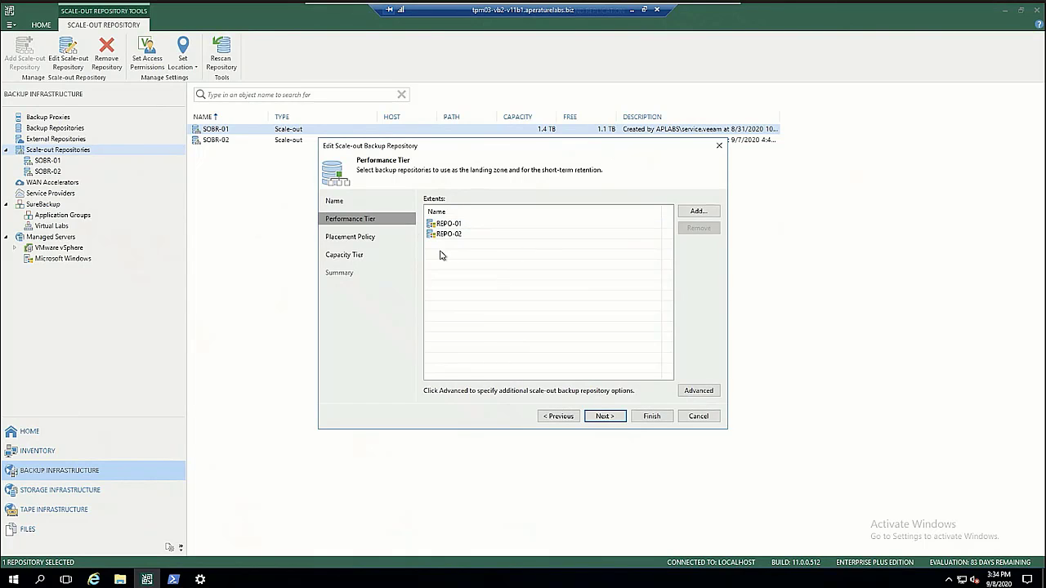
{"action": "left_click", "coordinate": [346, 255]}
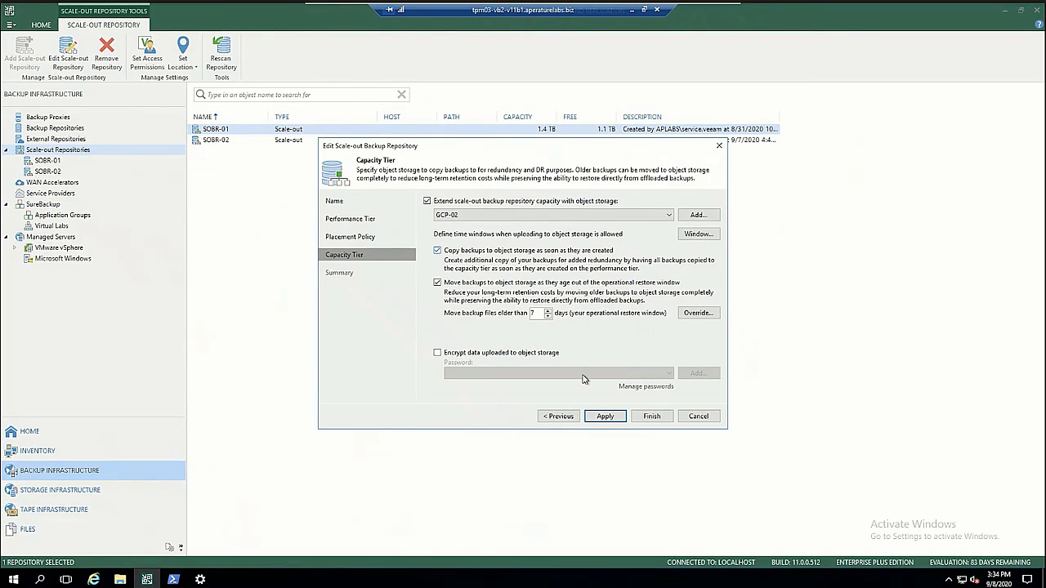
{"action": "left_click", "coordinate": [695, 419]}
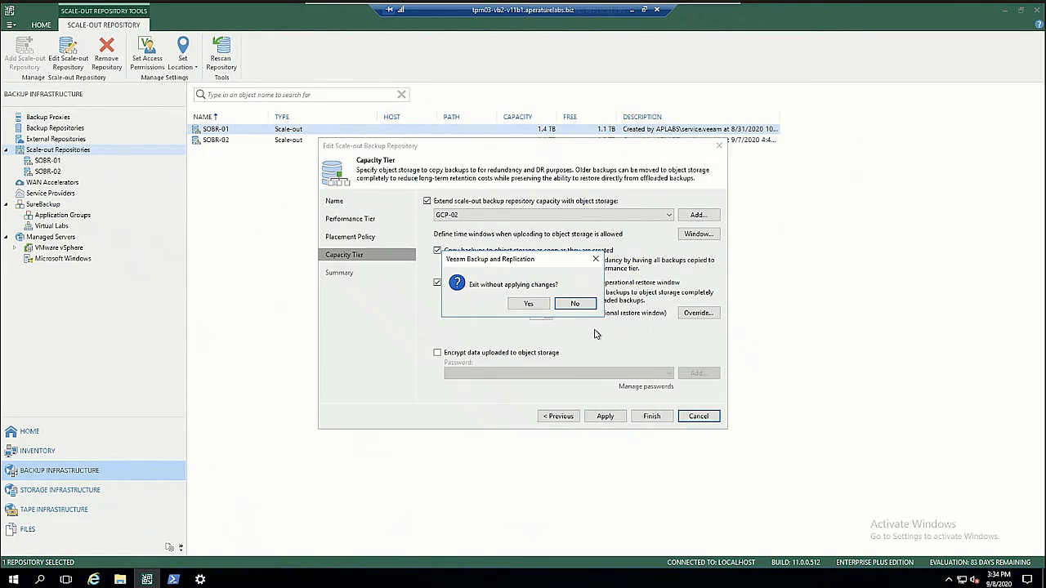
{"action": "left_click", "coordinate": [539, 308]}
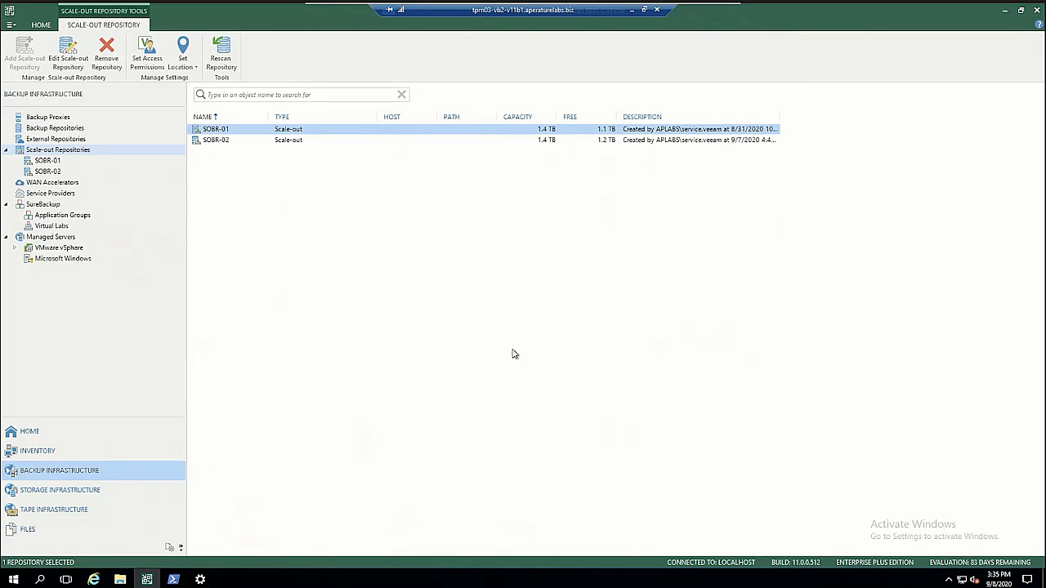
Switch to the vSphere Client in the TPM-RDS session and view the summary of the VEEAM-VBR-v11a virtual machine in Veeam-RP
{"action": "key", "text": "super+Tab"}
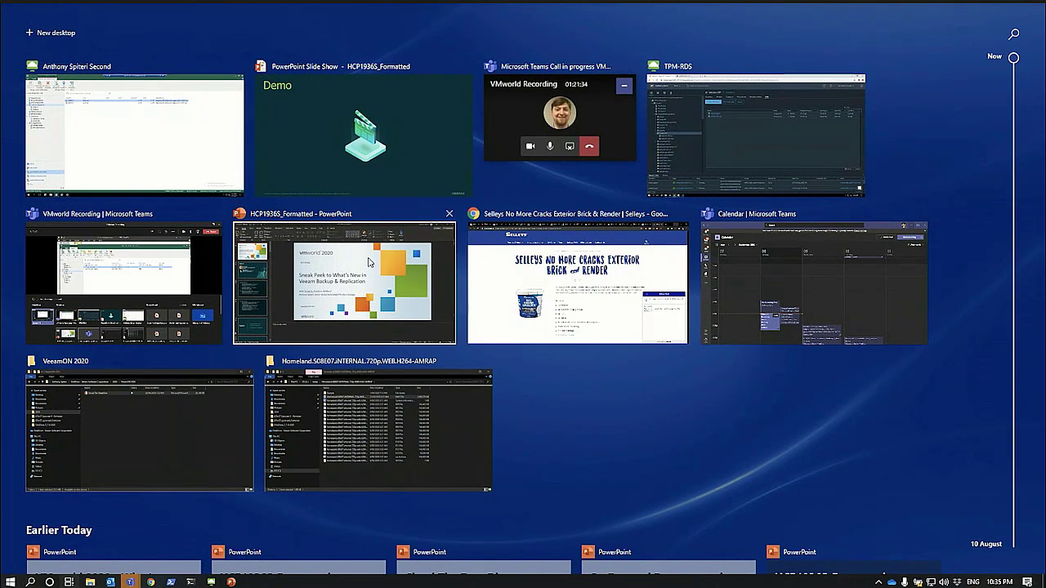
{"action": "left_click", "coordinate": [688, 134]}
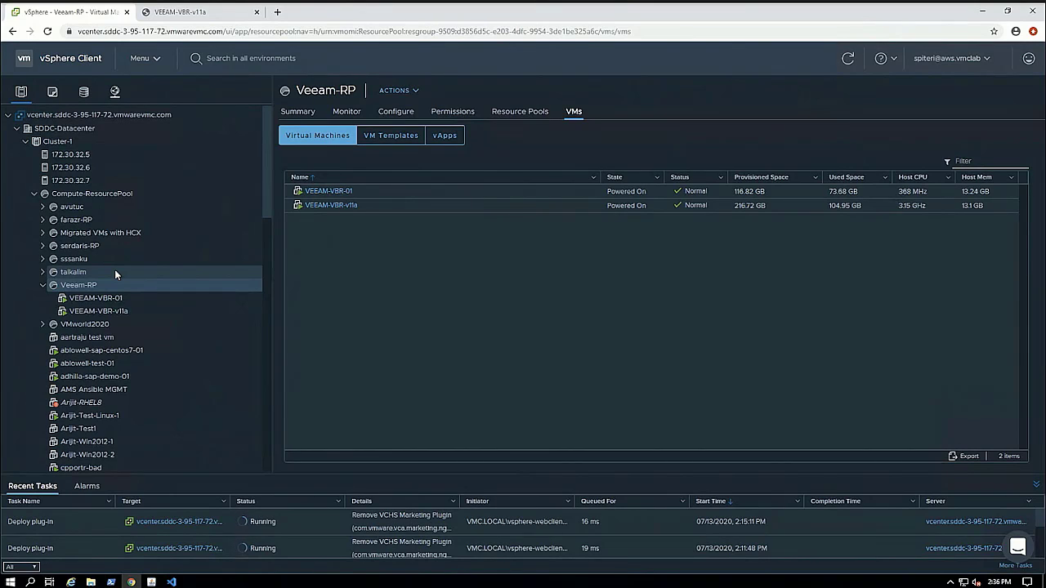
{"action": "left_click", "coordinate": [47, 31]}
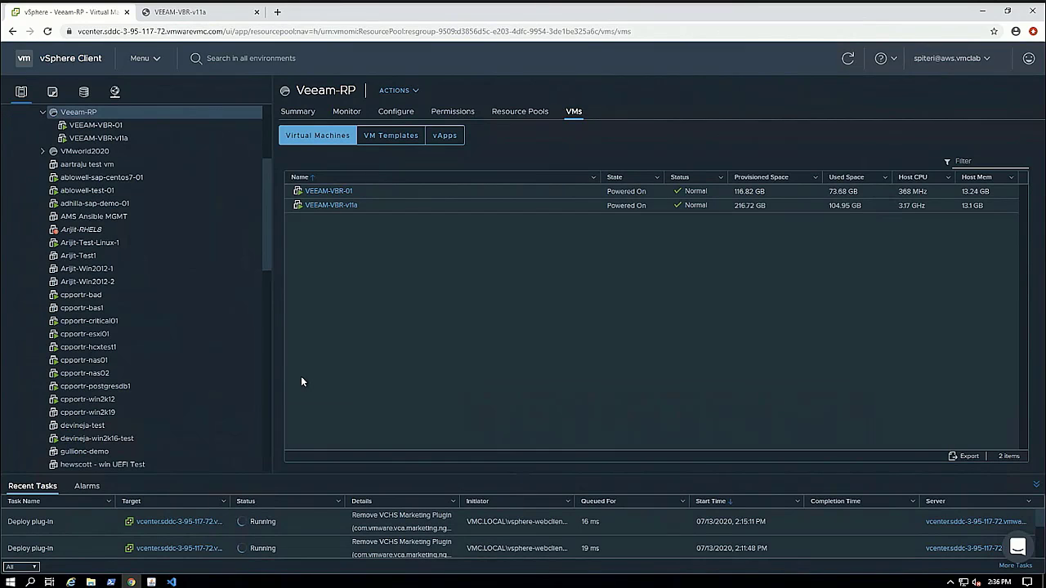
{"action": "left_click", "coordinate": [265, 134]}
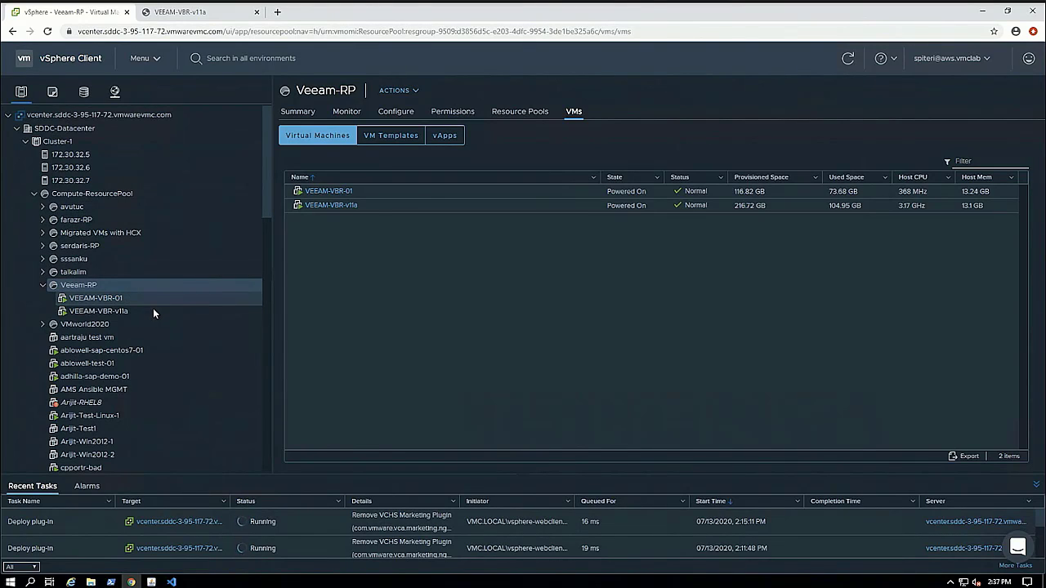
{"action": "left_click", "coordinate": [120, 312]}
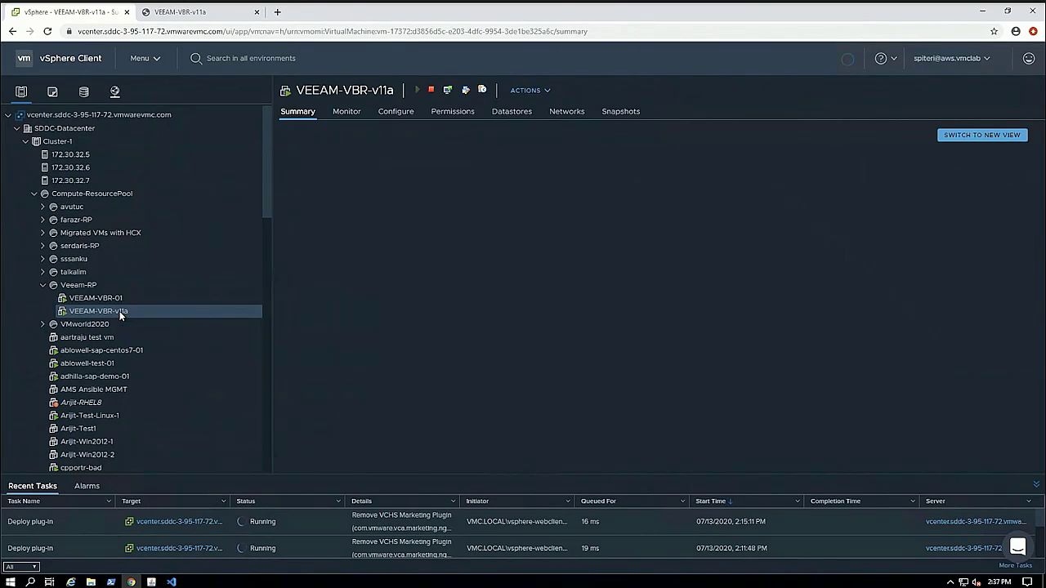
Check the makeitso.tf Terraform deployment in Visual Studio Code, and launch the web console of VEEAM-VBR-v11a from the vSphere Client
{"action": "left_click", "coordinate": [172, 582]}
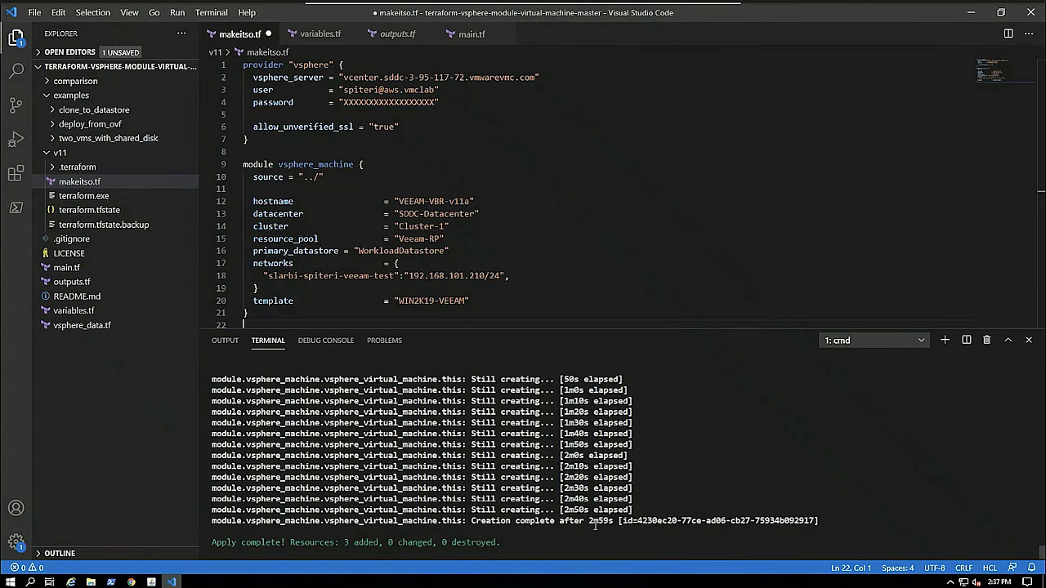
{"action": "left_click", "coordinate": [136, 582]}
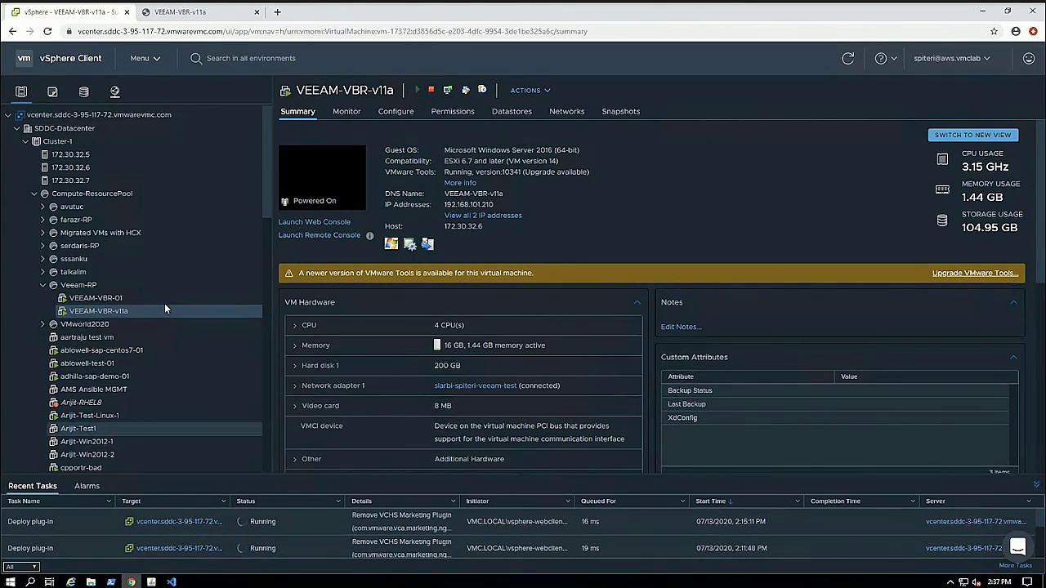
{"action": "left_click", "coordinate": [323, 224]}
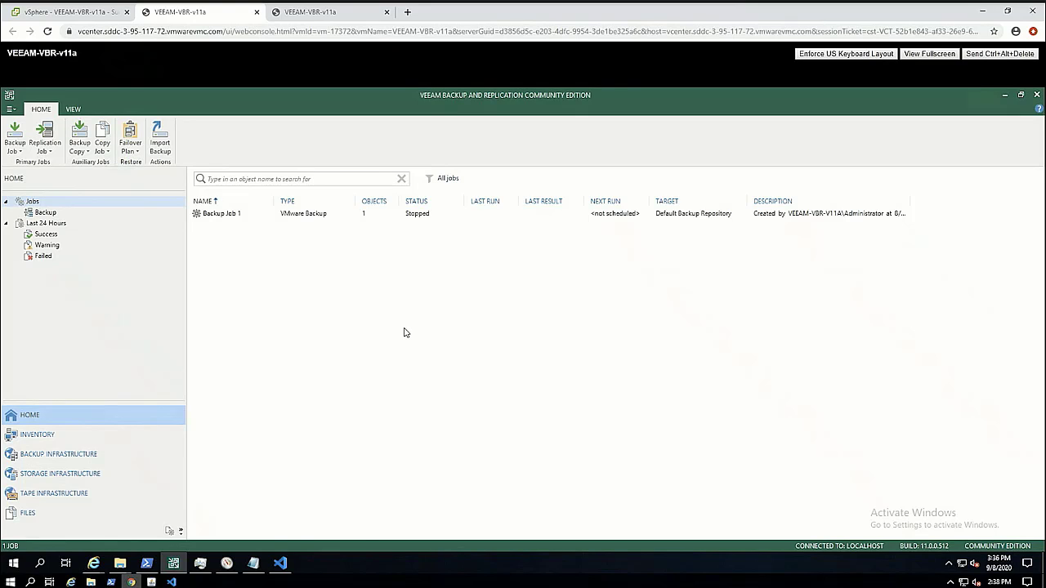
Examine the backup repositories, managed servers, jobs and backup proxies configured on the VEEAM-VBR-v11a backup server
{"action": "left_click", "coordinate": [108, 465]}
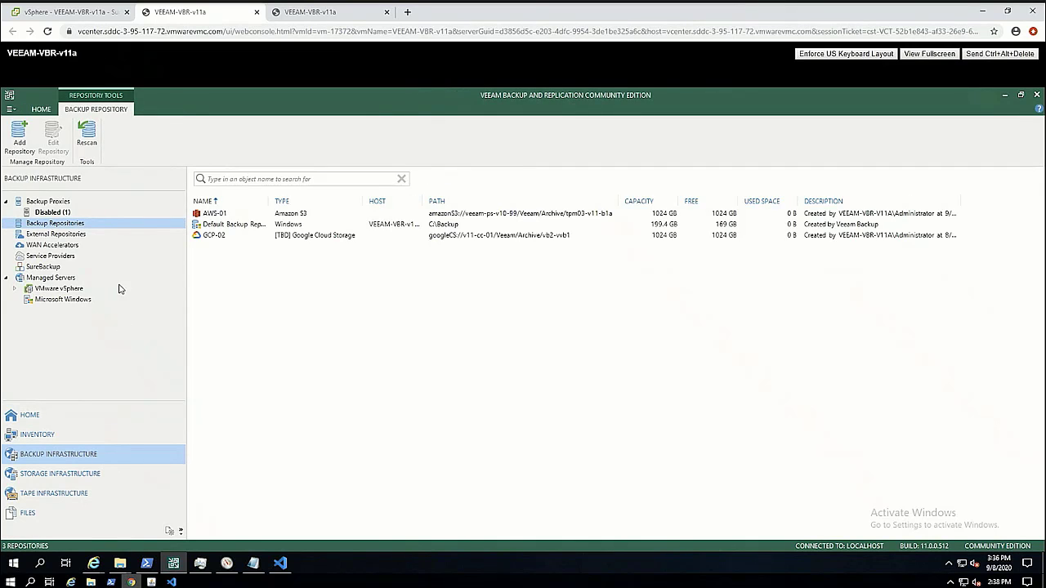
{"action": "left_click", "coordinate": [68, 280]}
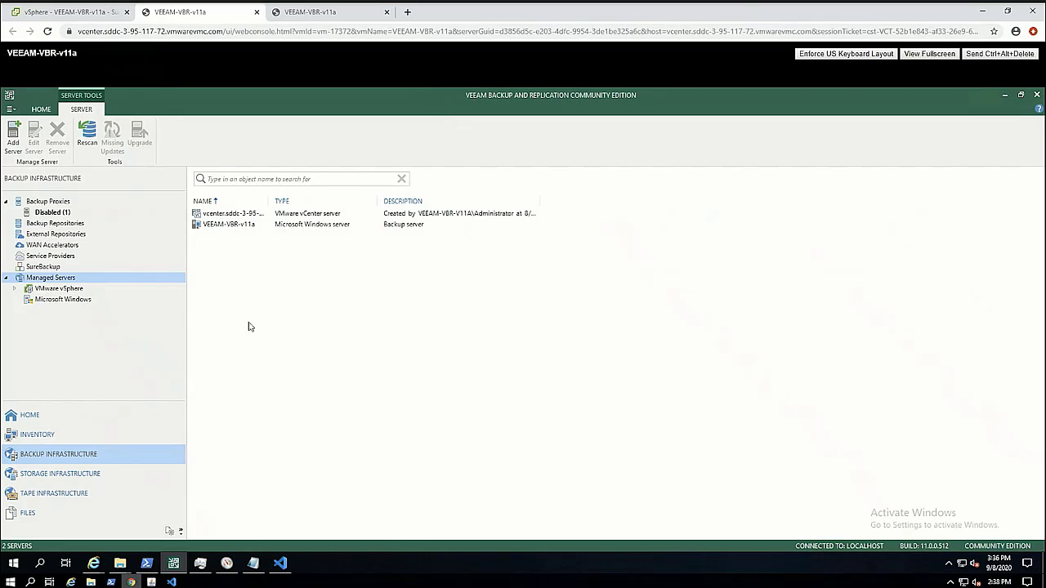
{"action": "left_click", "coordinate": [80, 416]}
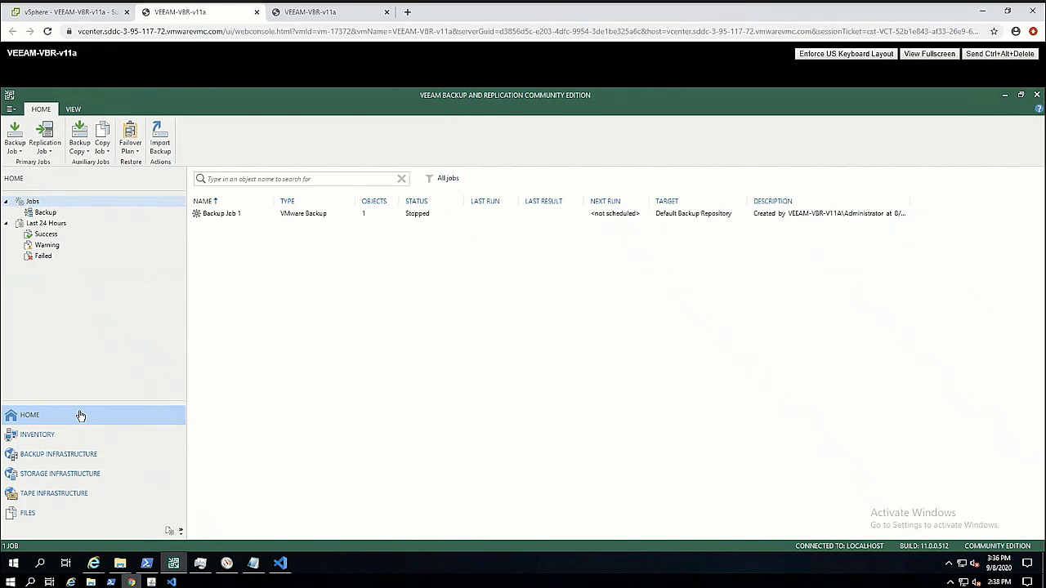
{"action": "left_click", "coordinate": [88, 455]}
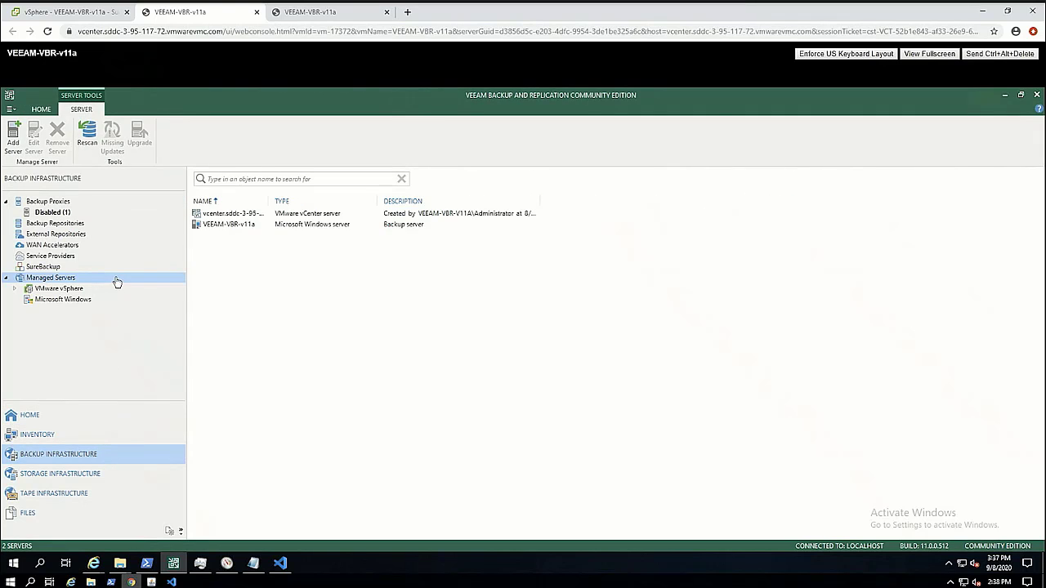
{"action": "left_click", "coordinate": [62, 203]}
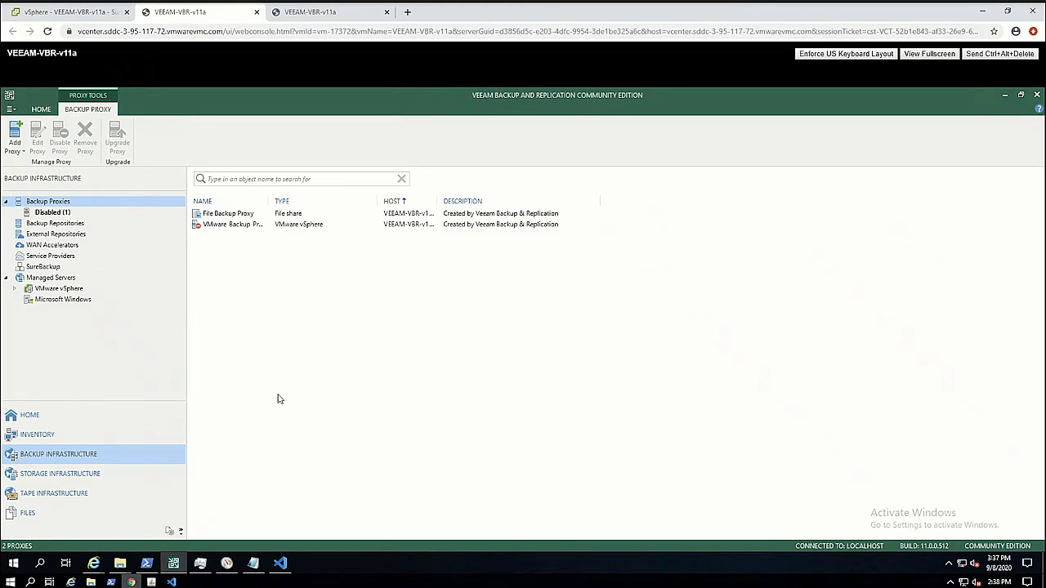
Look at the object_storage.ps1 script in Visual Studio Code and the PowerShell session, and return to the Veeam console
{"action": "left_click", "coordinate": [282, 564]}
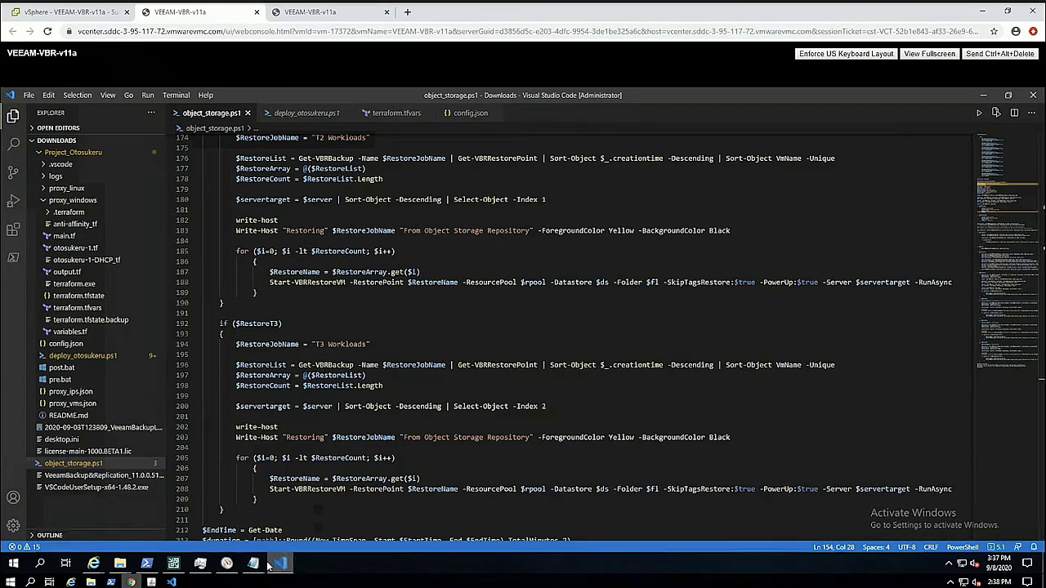
{"action": "left_click", "coordinate": [144, 564]}
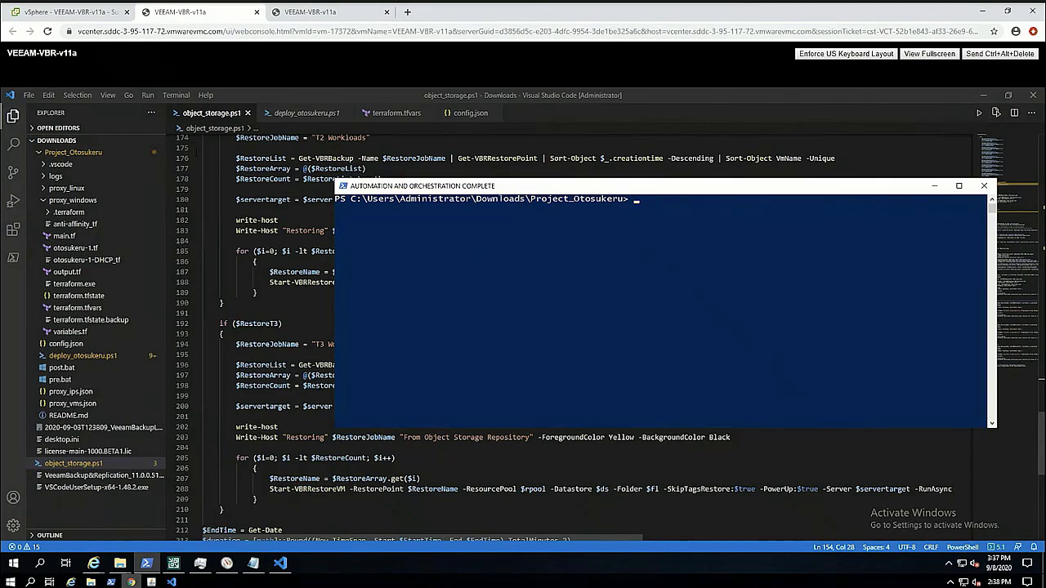
{"action": "left_click", "coordinate": [173, 564]}
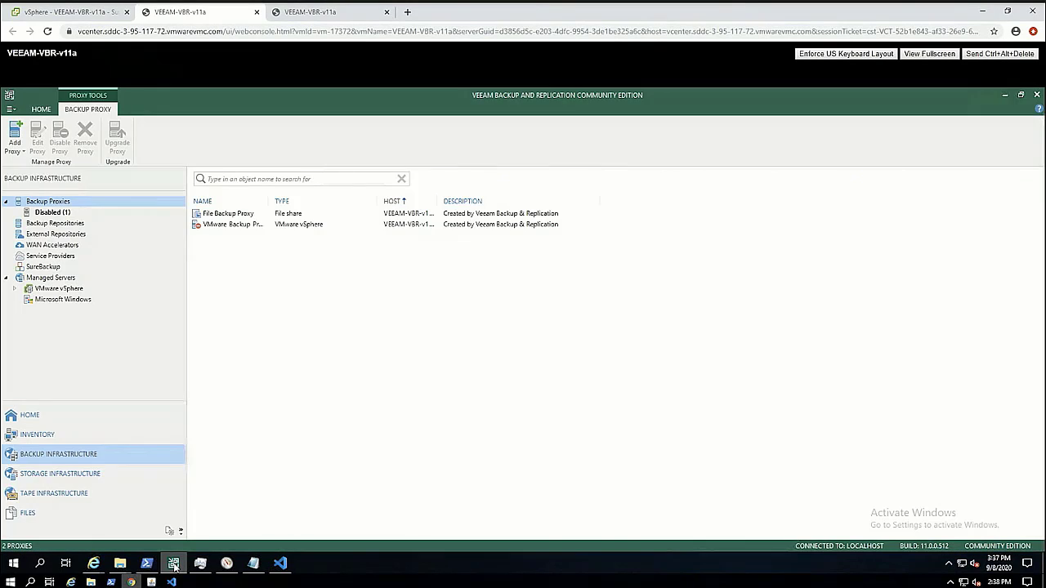
Deploy three Windows proxies from the PowerShell session by running .\deploy_otosukeru.ps1 -Windows -SetProxies 3
{"action": "left_click", "coordinate": [61, 281]}
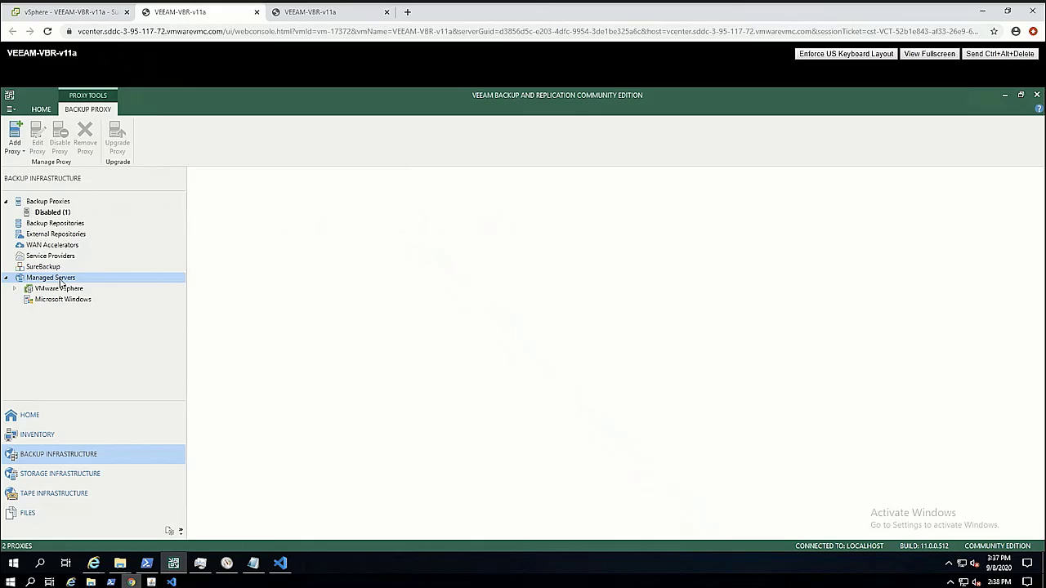
{"action": "left_click", "coordinate": [147, 564]}
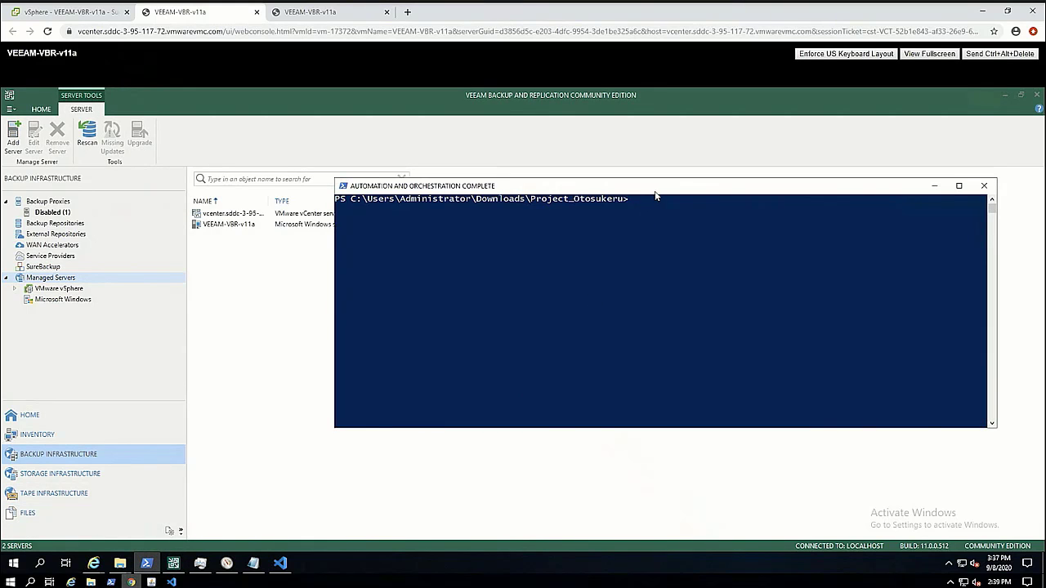
{"action": "type", "text": ".\\deploy_otosukeru.ps1 -Windows -SetProxies 3"}
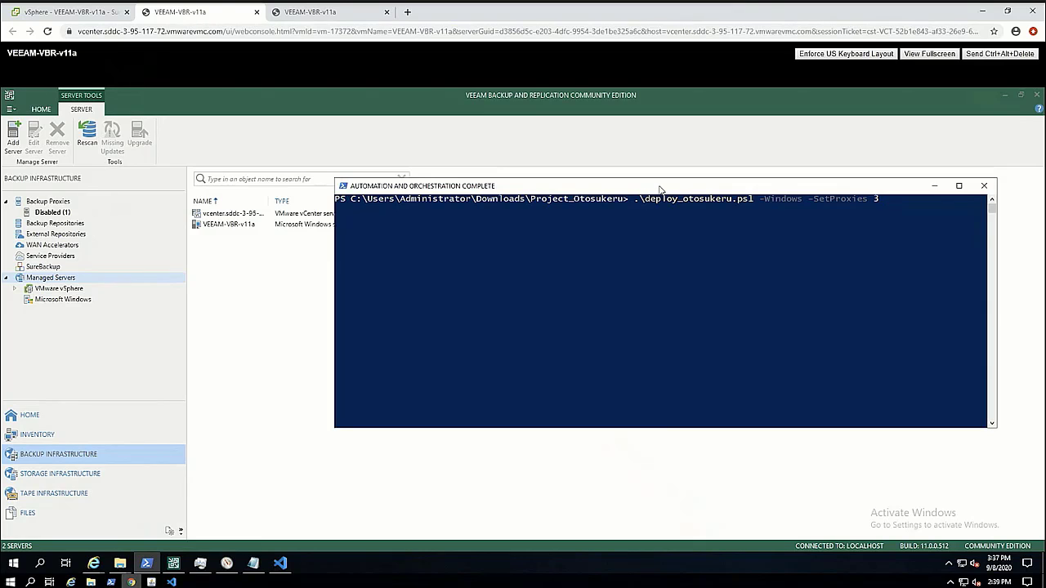
{"action": "key", "text": "Return"}
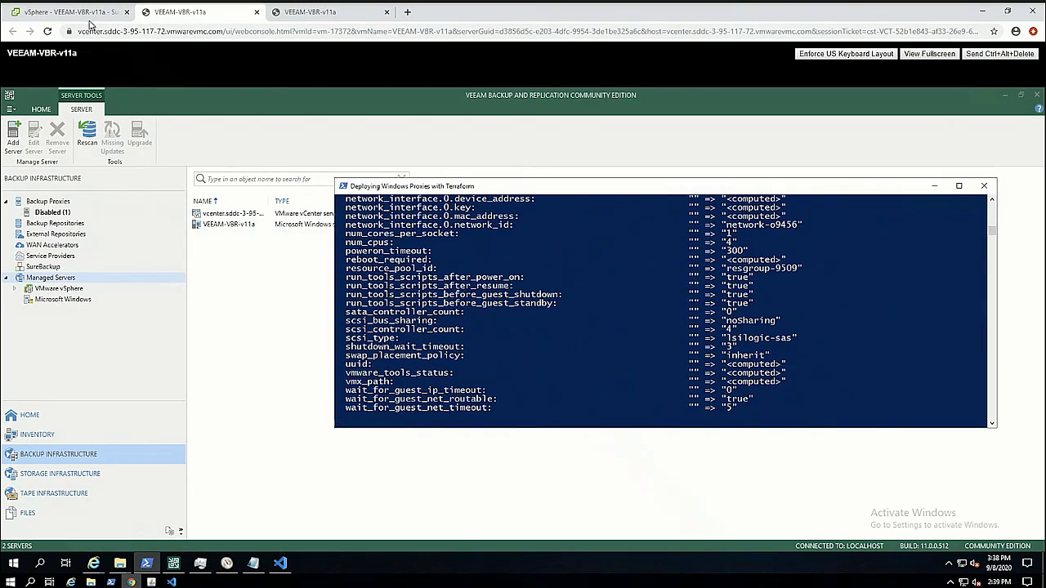
Check the proxy clone tasks in the vSphere Client and the backup proxies and jobs in the Veeam console
{"action": "left_click", "coordinate": [82, 13]}
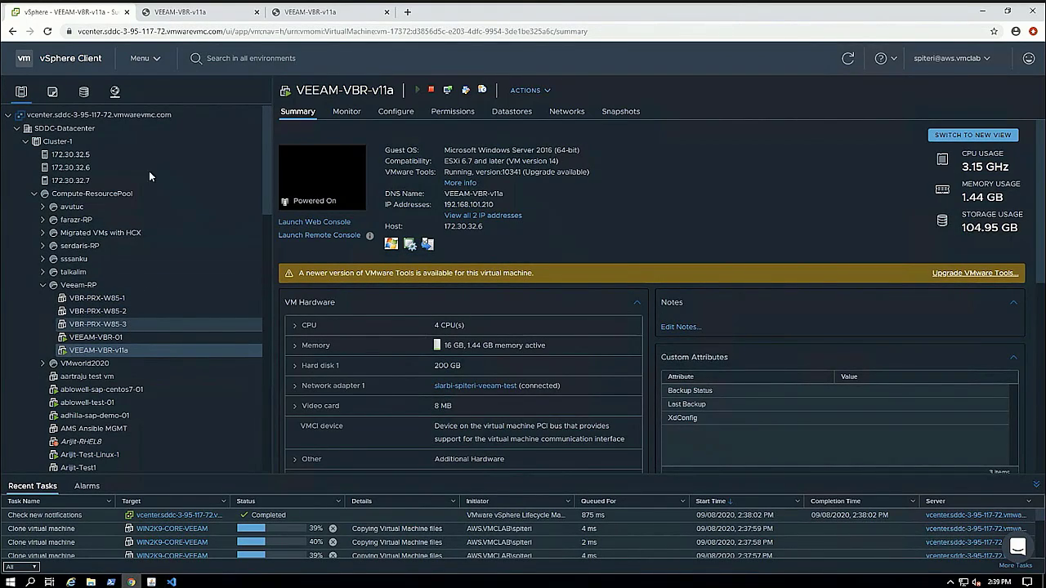
{"action": "left_click", "coordinate": [219, 17]}
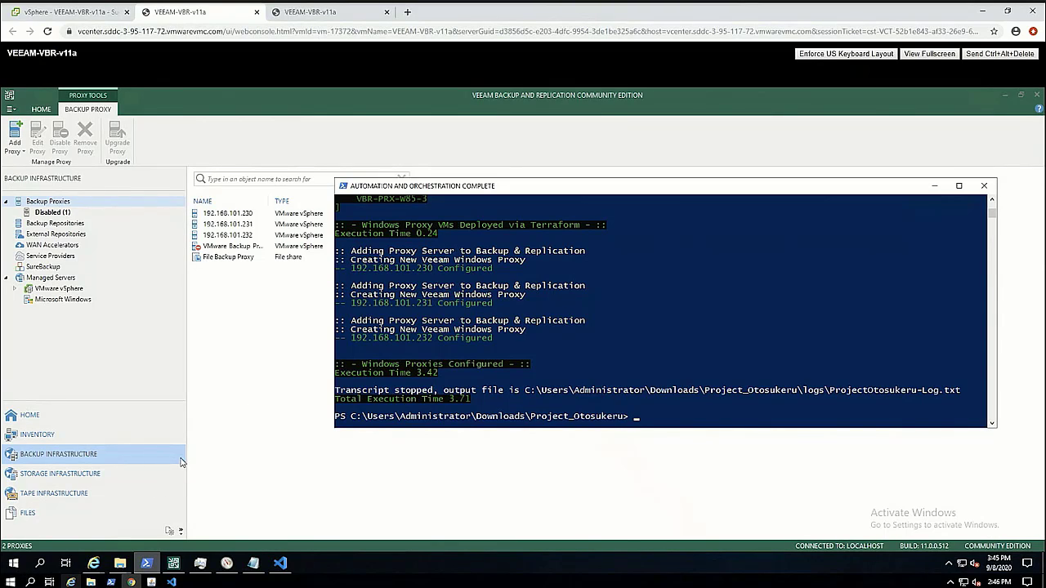
{"action": "left_click", "coordinate": [247, 389]}
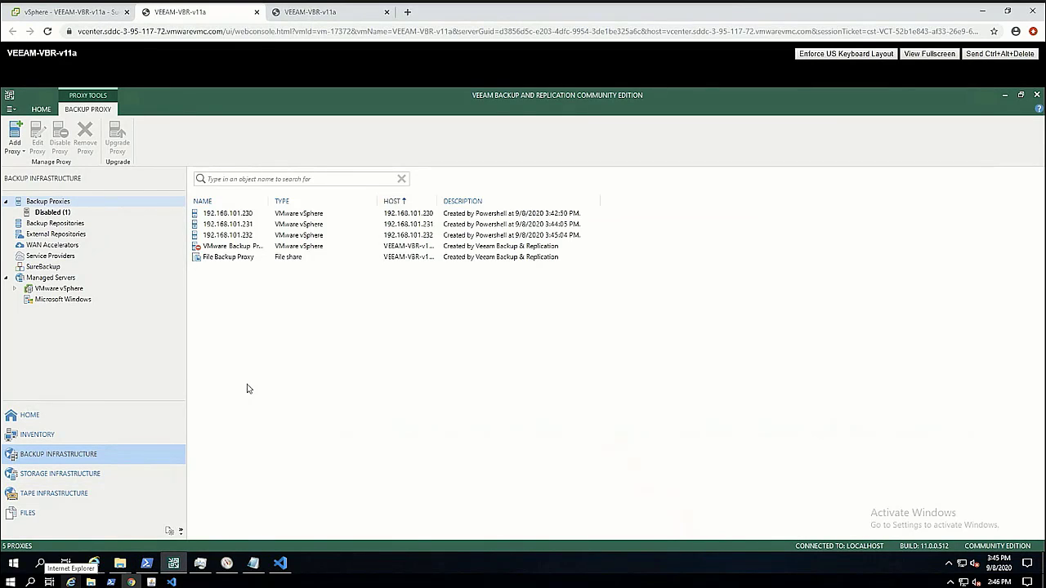
{"action": "left_click", "coordinate": [81, 415]}
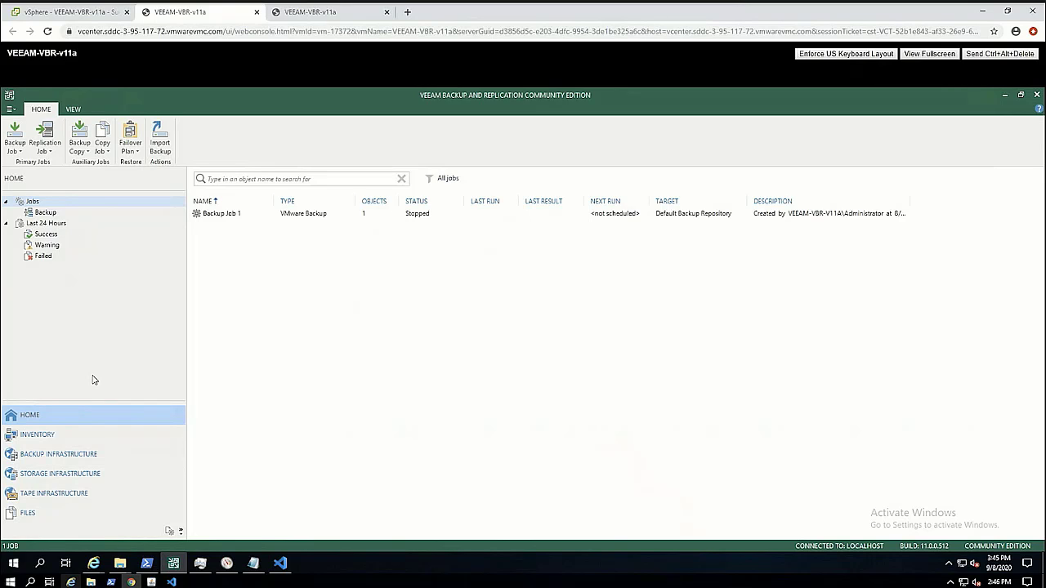
{"action": "left_click", "coordinate": [85, 455]}
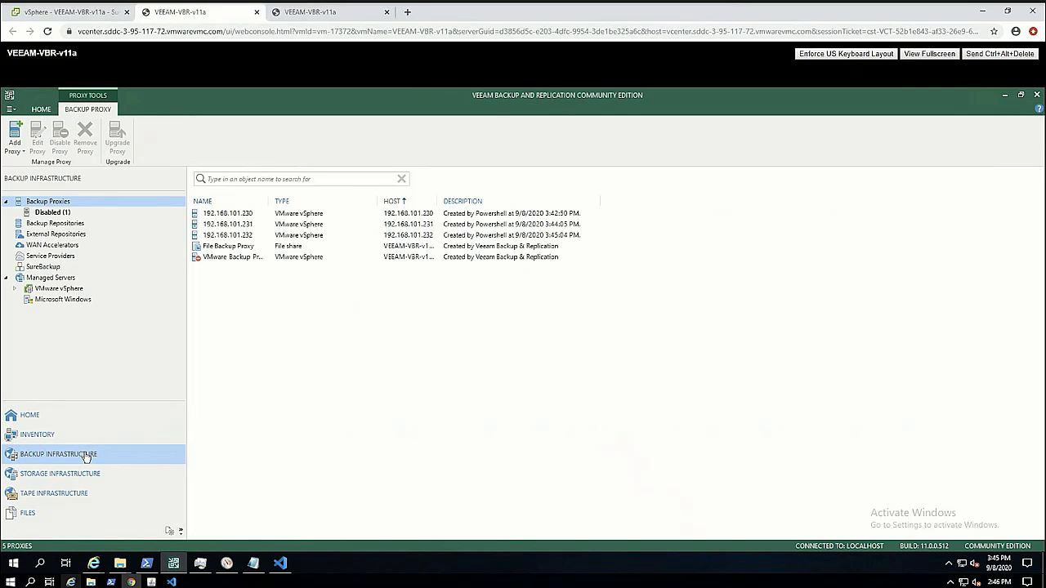
Import the backups from the GCP-02 object storage repository and list them under the imported object storage backups
{"action": "left_click", "coordinate": [70, 226]}
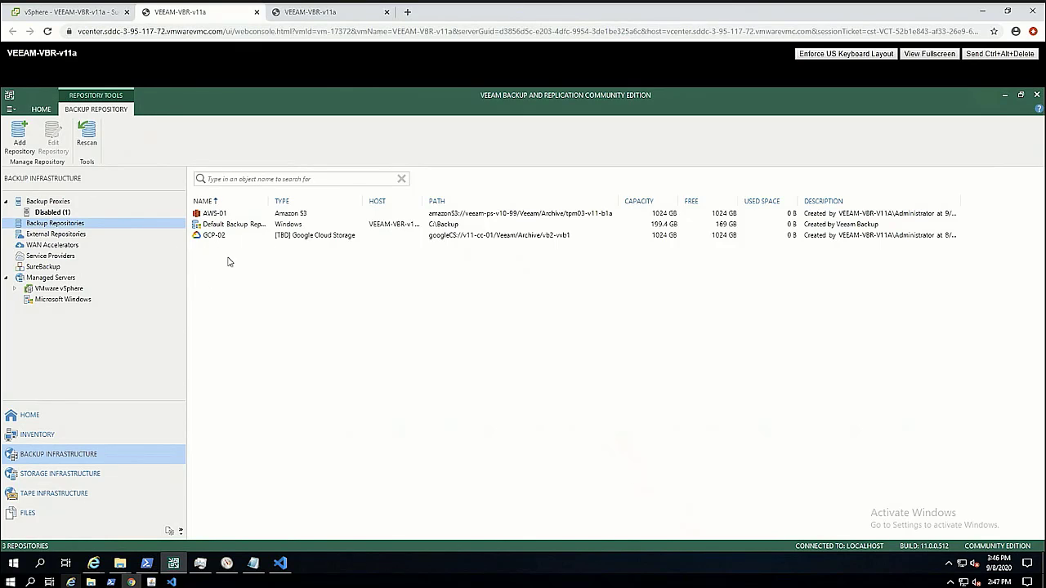
{"action": "left_click", "coordinate": [214, 235]}
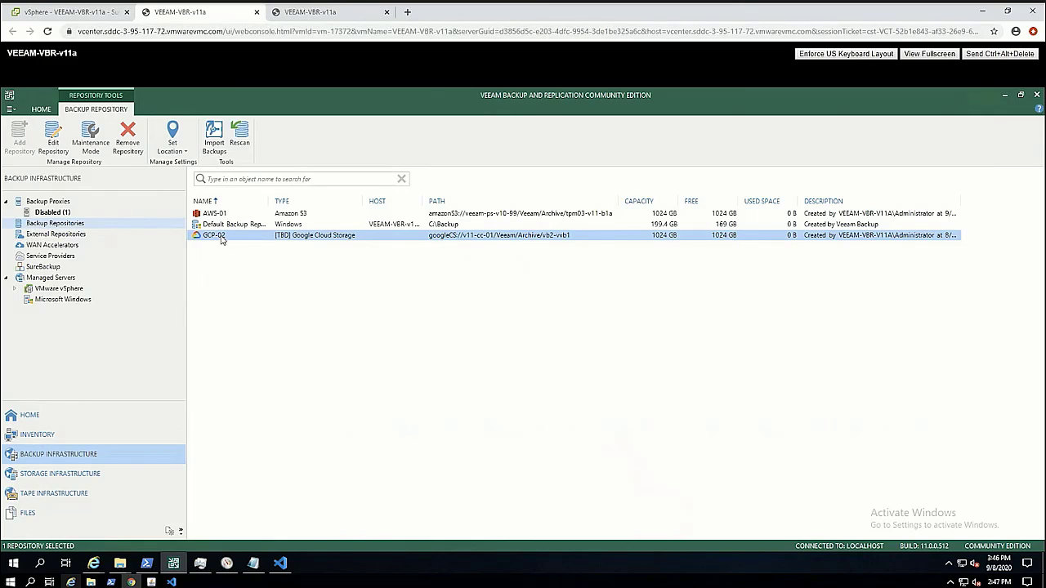
{"action": "right_click", "coordinate": [221, 239]}
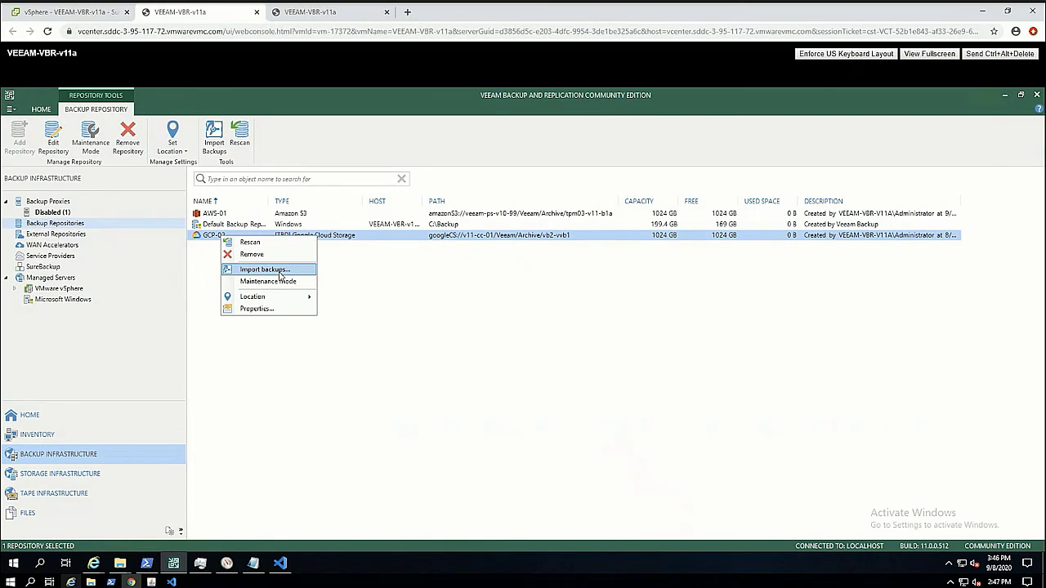
{"action": "left_click", "coordinate": [280, 274]}
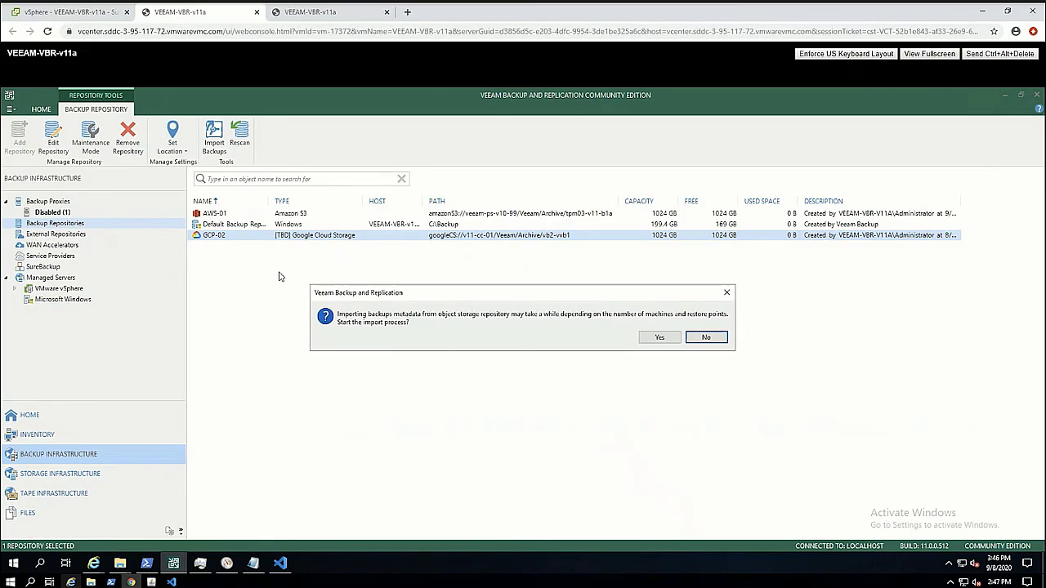
{"action": "left_click", "coordinate": [654, 339]}
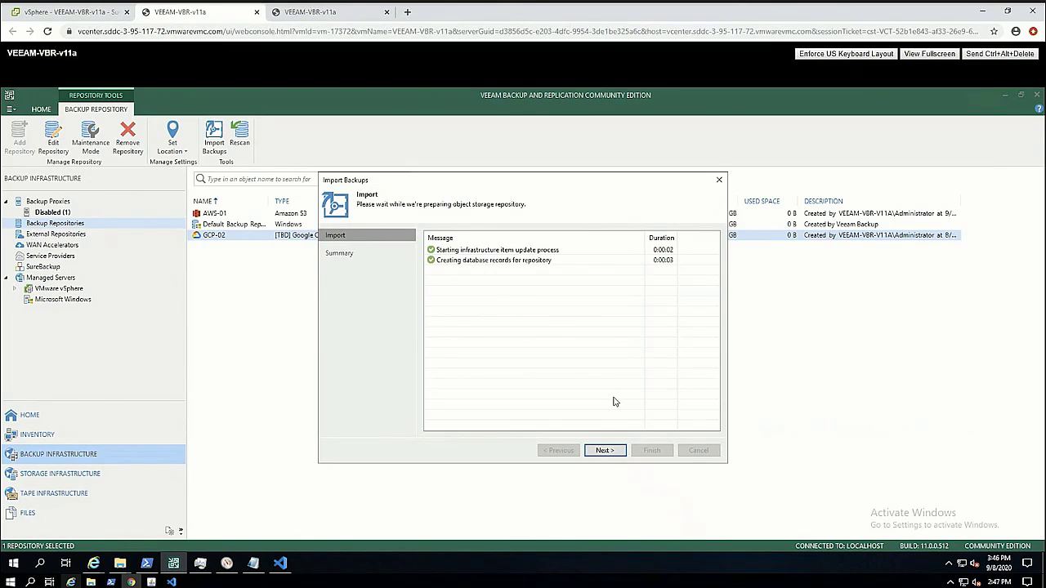
{"action": "left_click", "coordinate": [608, 455]}
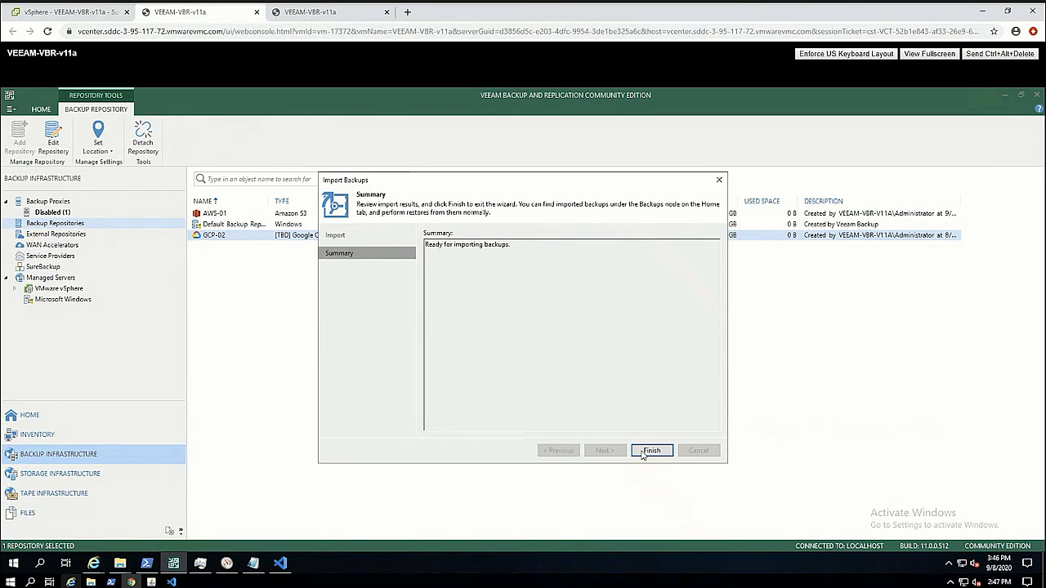
{"action": "left_click", "coordinate": [642, 453]}
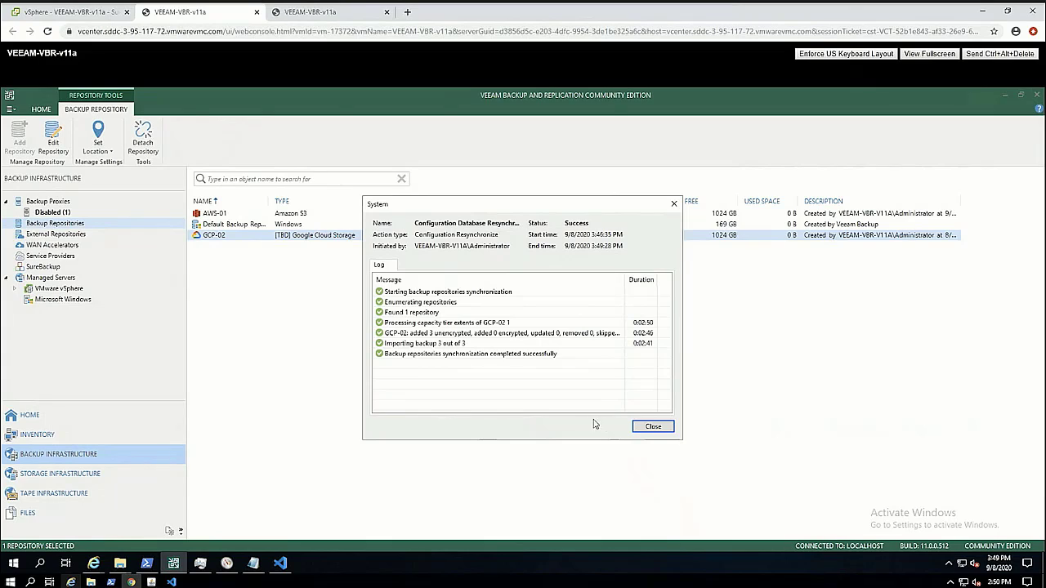
{"action": "left_click", "coordinate": [653, 427]}
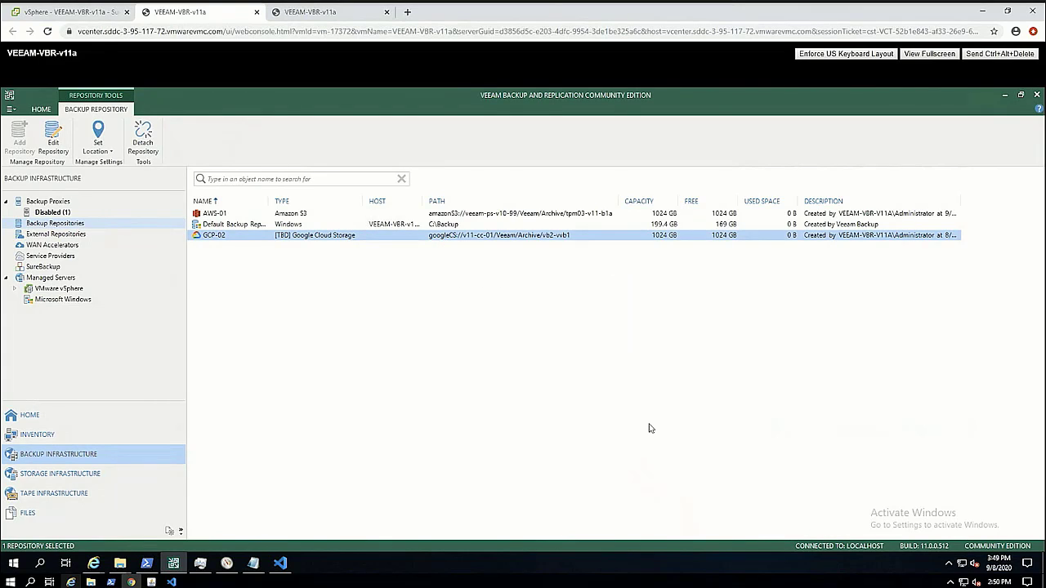
{"action": "left_click", "coordinate": [51, 418]}
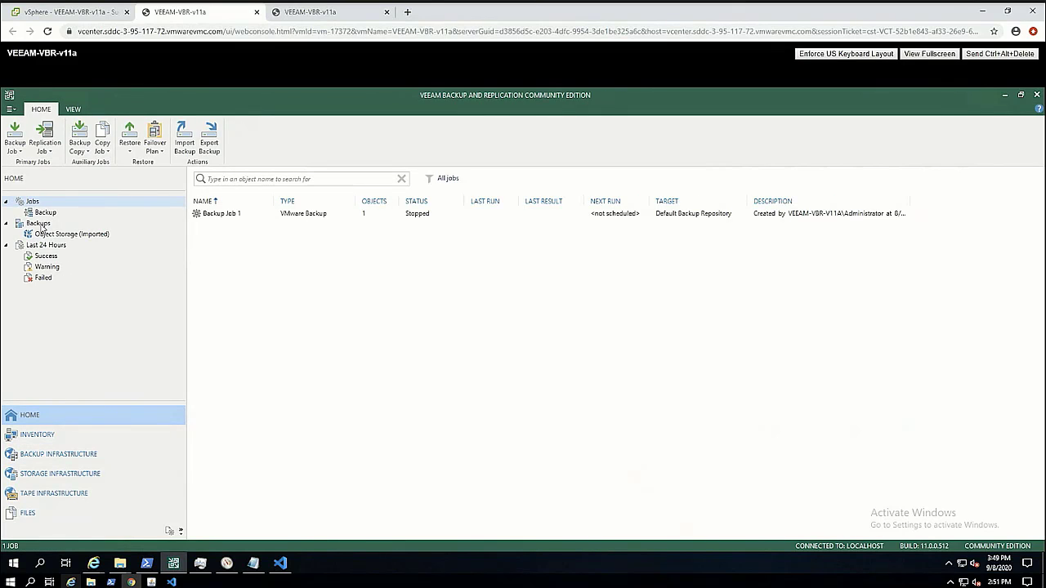
{"action": "left_click", "coordinate": [43, 233]}
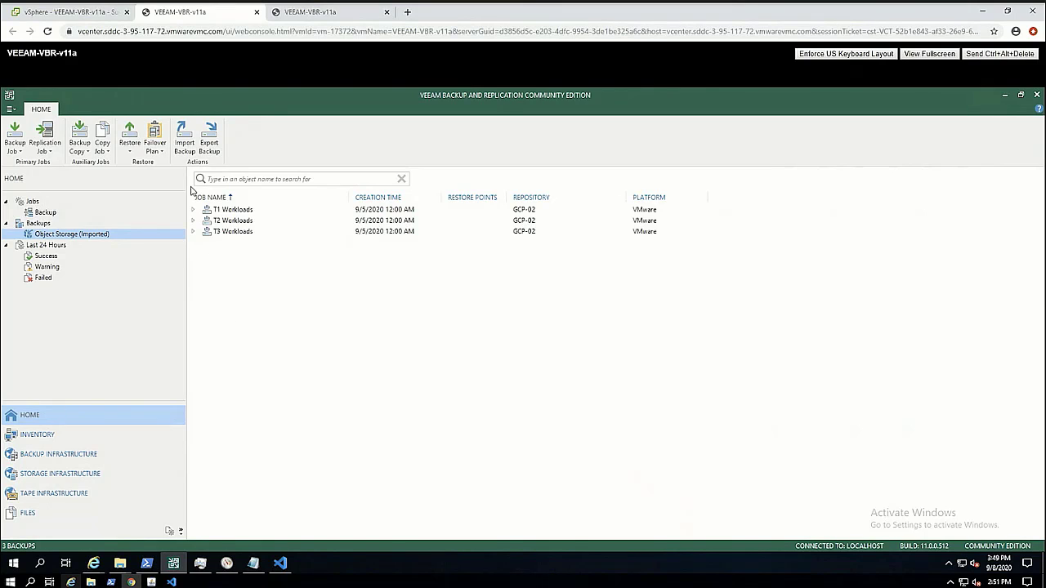
Start restoring the T1 workloads from object storage by running object_storage.ps1 in PowerShell with only the -RestoreT1 option
{"action": "left_click", "coordinate": [147, 563]}
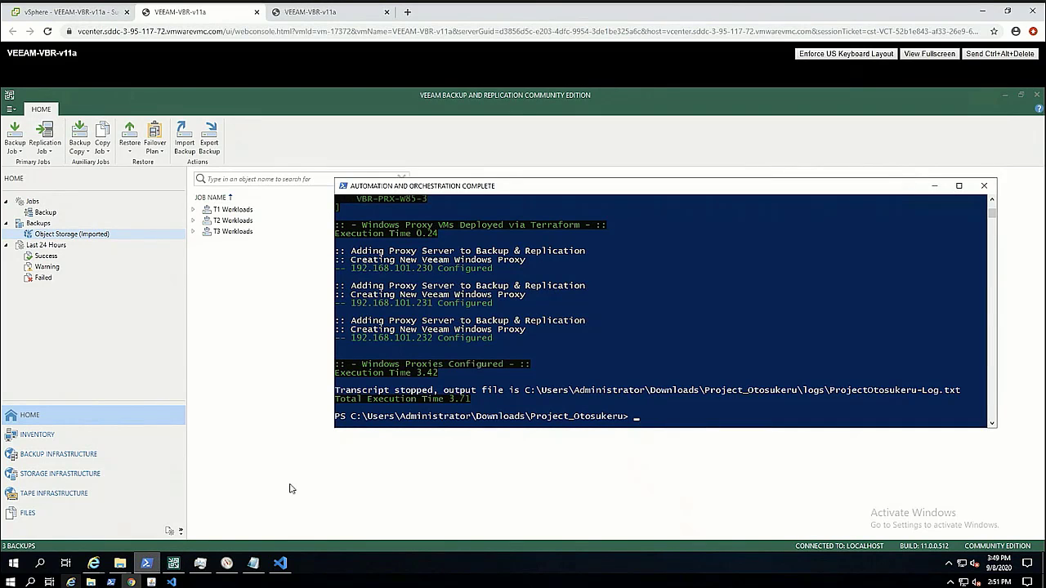
{"action": "key", "text": "Up"}
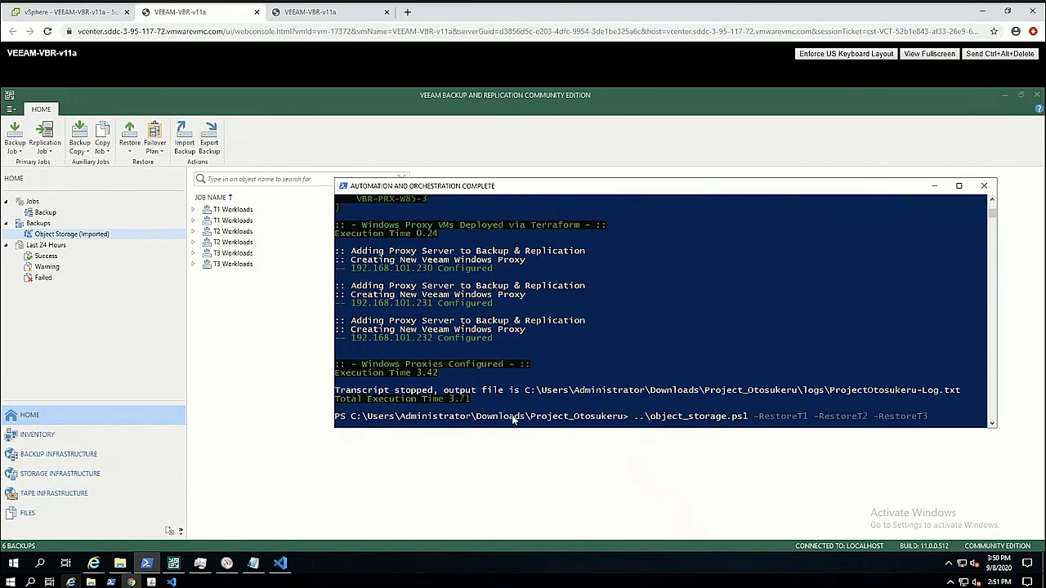
{"action": "key", "text": "BackSpace"}
{"action": "key", "text": "BackSpace"}
{"action": "key", "text": "BackSpace"}
{"action": "key", "text": "BackSpace"}
{"action": "key", "text": "BackSpace"}
{"action": "key", "text": "BackSpace"}
{"action": "key", "text": "BackSpace"}
{"action": "key", "text": "BackSpace"}
{"action": "key", "text": "BackSpace"}
{"action": "key", "text": "BackSpace"}
{"action": "key", "text": "BackSpace"}
{"action": "key", "text": "BackSpace"}
{"action": "key", "text": "BackSpace"}
{"action": "key", "text": "BackSpace"}
{"action": "key", "text": "BackSpace"}
{"action": "key", "text": "BackSpace"}
{"action": "key", "text": "BackSpace"}
{"action": "key", "text": "BackSpace"}
{"action": "key", "text": "BackSpace"}
{"action": "key", "text": "BackSpace"}
{"action": "key", "text": "BackSpace"}
{"action": "key", "text": "BackSpace"}
{"action": "type", "text": "-GCPStorage"}
{"action": "key", "text": "Tab"}
{"action": "key", "text": "Tab"}
{"action": "key", "text": "Tab"}
{"action": "key", "text": "Tab"}
{"action": "key", "text": "Tab"}
{"action": "key", "text": "Tab"}
{"action": "key", "text": "BackSpace"}
{"action": "key", "text": "BackSpace"}
{"action": "key", "text": "BackSpace"}
{"action": "key", "text": "BackSpace"}
{"action": "key", "text": "BackSpace"}
{"action": "key", "text": "BackSpace"}
{"action": "key", "text": "BackSpace"}
{"action": "key", "text": "Return"}
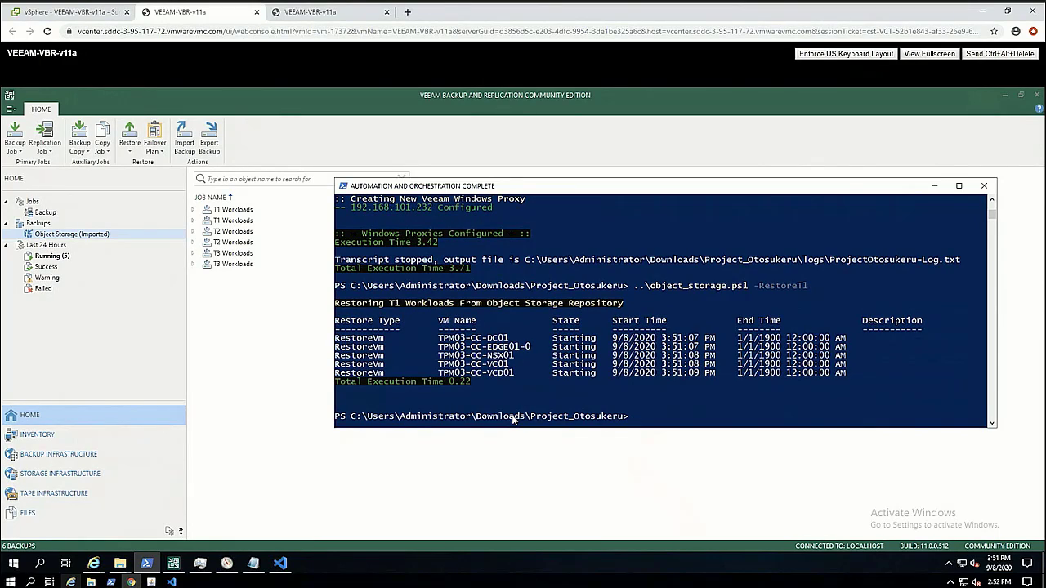
Monitor the running restore sessions in Veeam, the server load in Resource Monitor, and the restored machines in the vSphere Client
{"action": "left_click", "coordinate": [54, 258]}
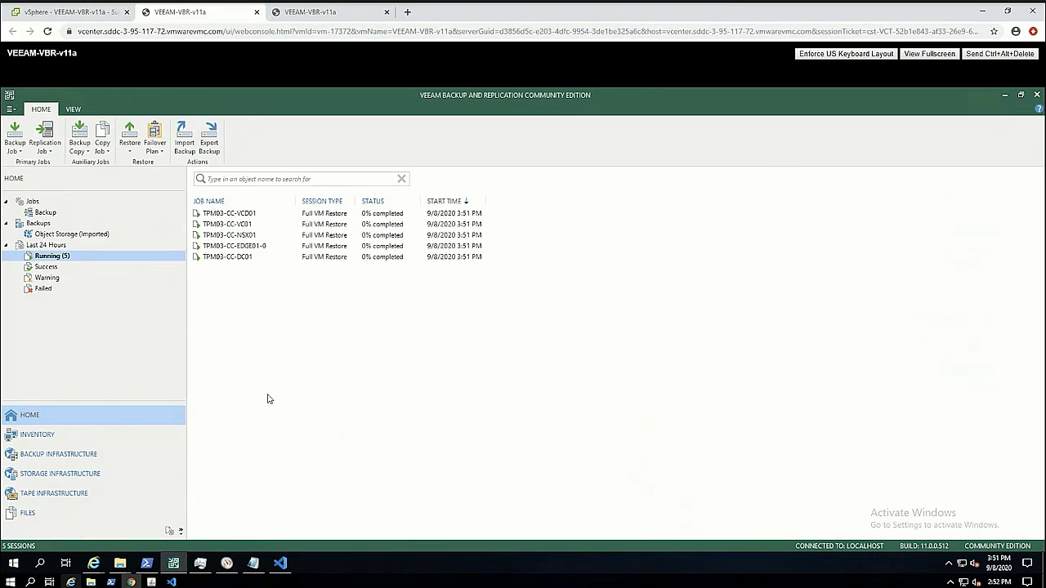
{"action": "left_click", "coordinate": [227, 563]}
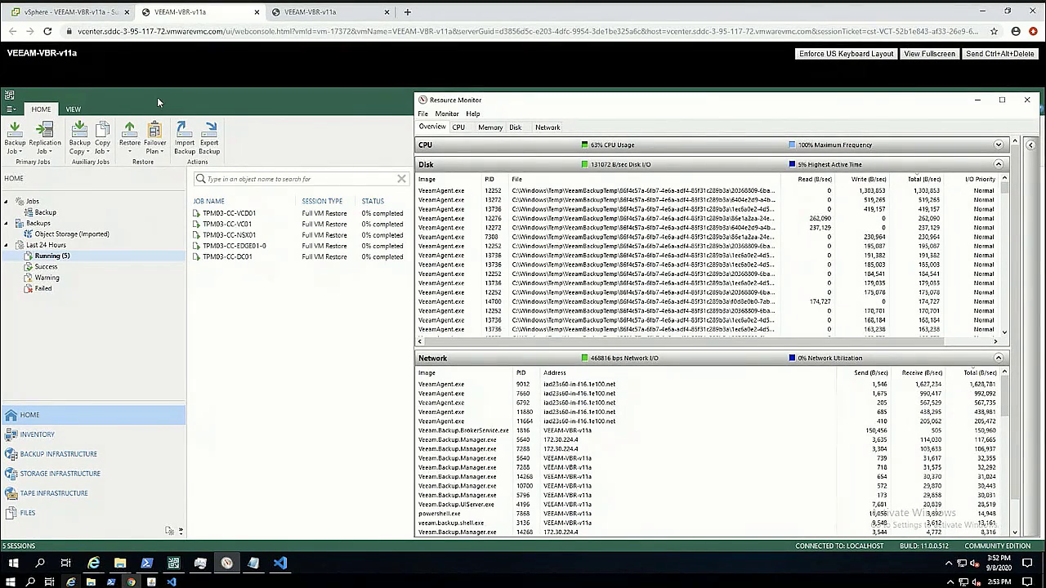
{"action": "left_click", "coordinate": [103, 12]}
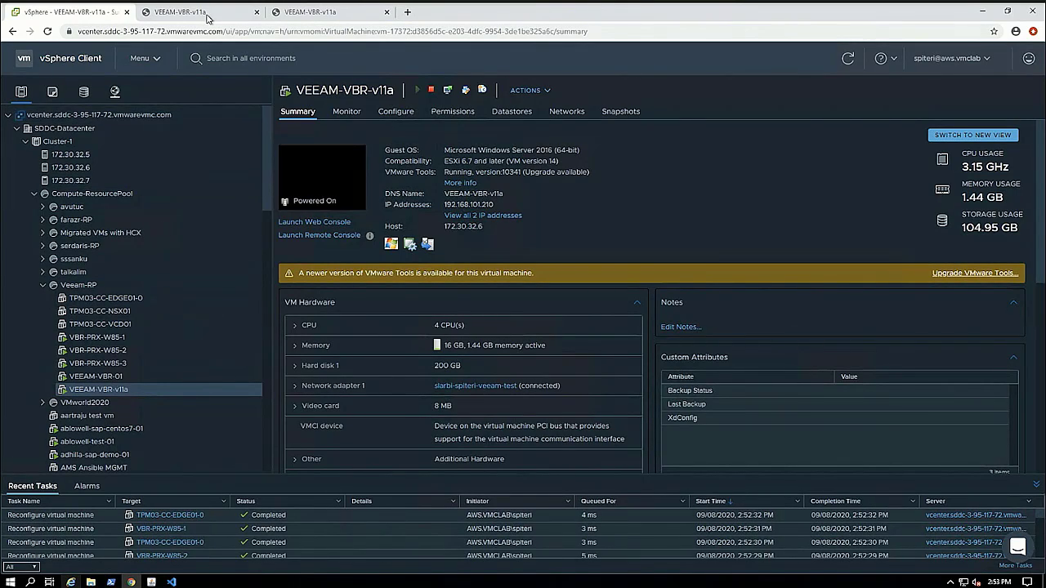
{"action": "left_click", "coordinate": [207, 15]}
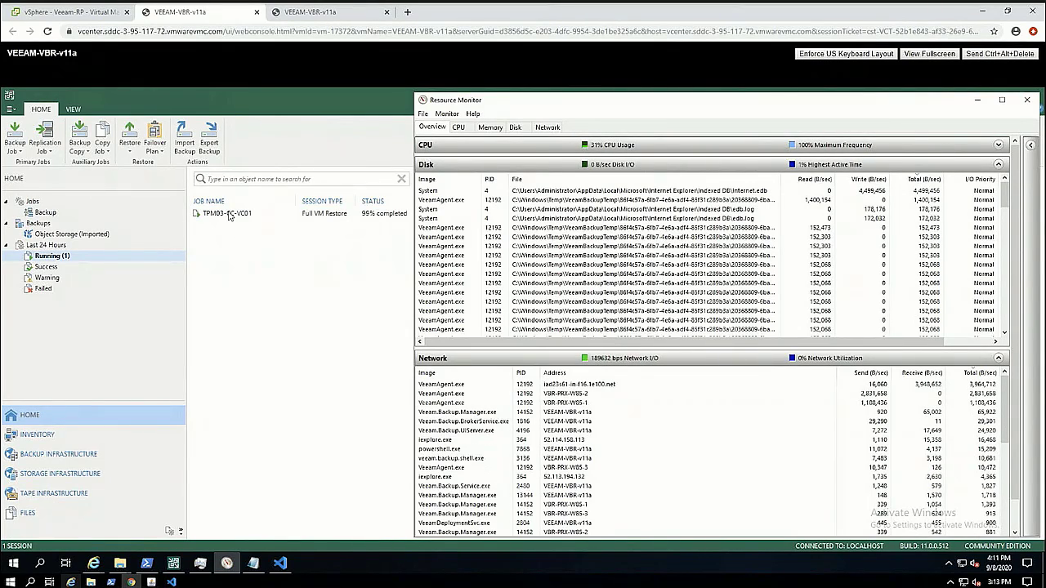
Examine the restore log and statistics of TPM03-CC-VC01, and check the virtual machines in the Veeam-RP resource pool
{"action": "double_click", "coordinate": [230, 214]}
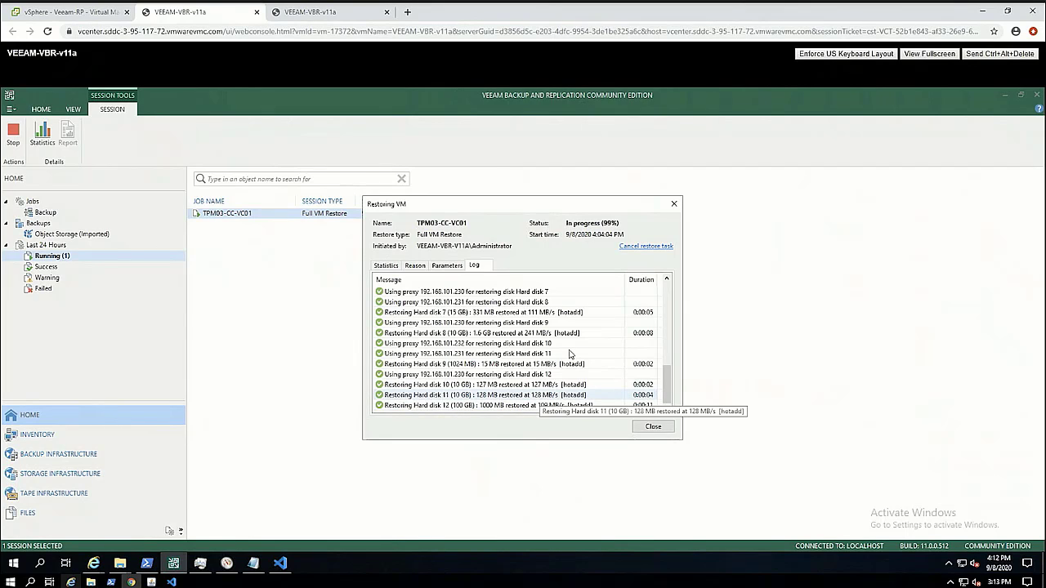
{"action": "left_click", "coordinate": [386, 266]}
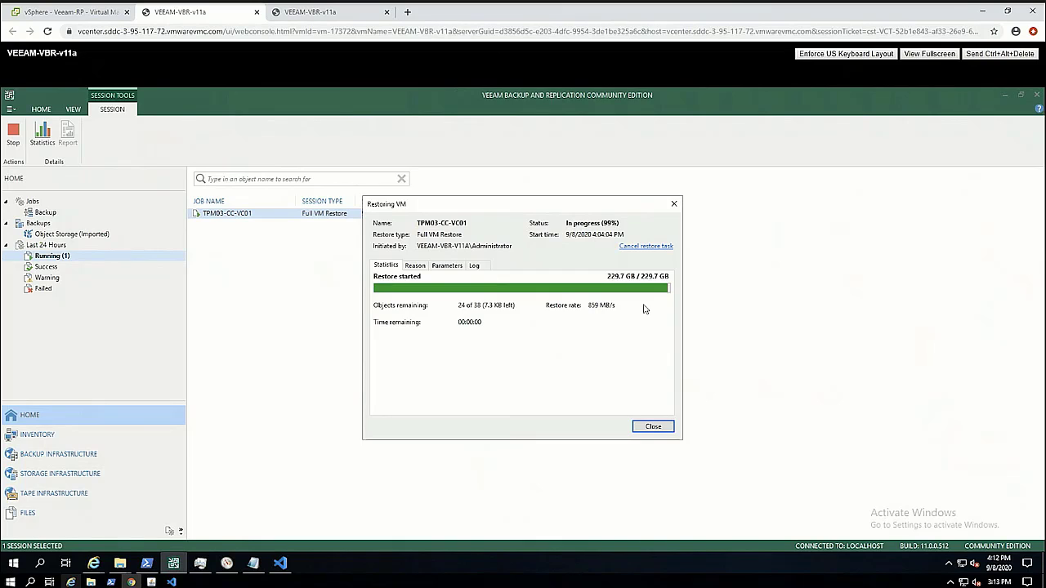
{"action": "left_click", "coordinate": [653, 427]}
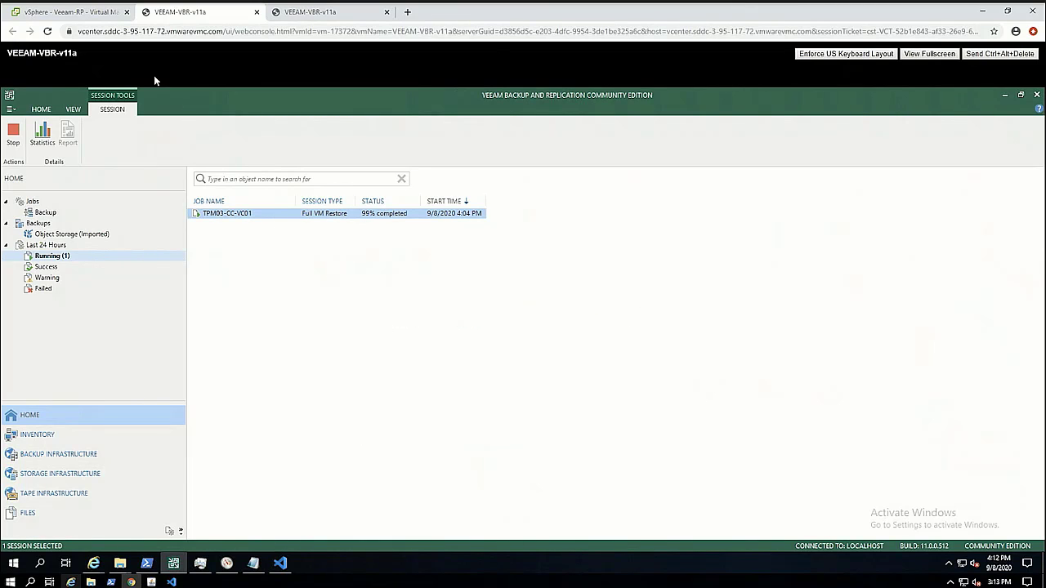
{"action": "left_click", "coordinate": [89, 17]}
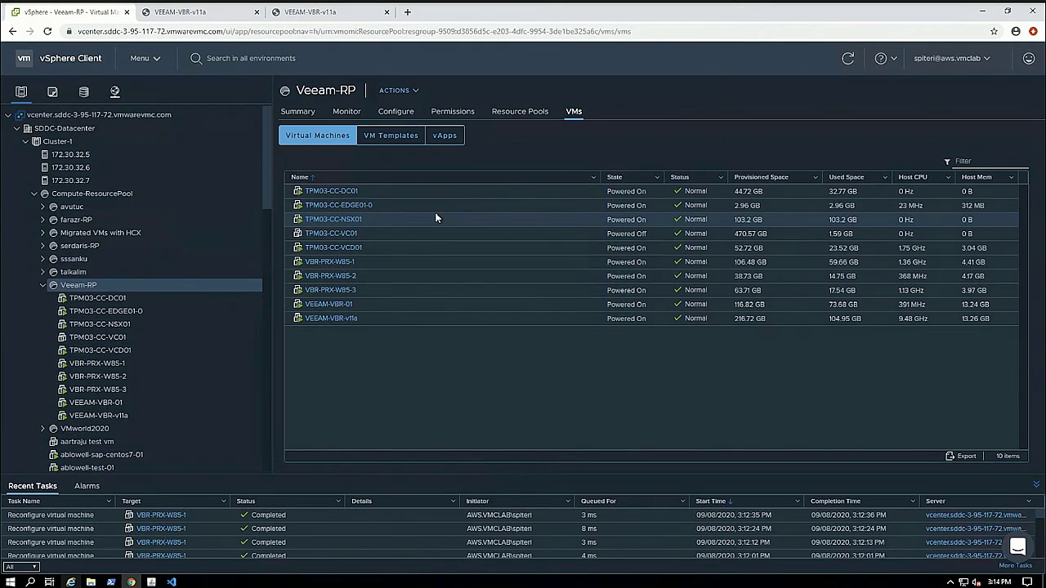
{"action": "left_click", "coordinate": [200, 18]}
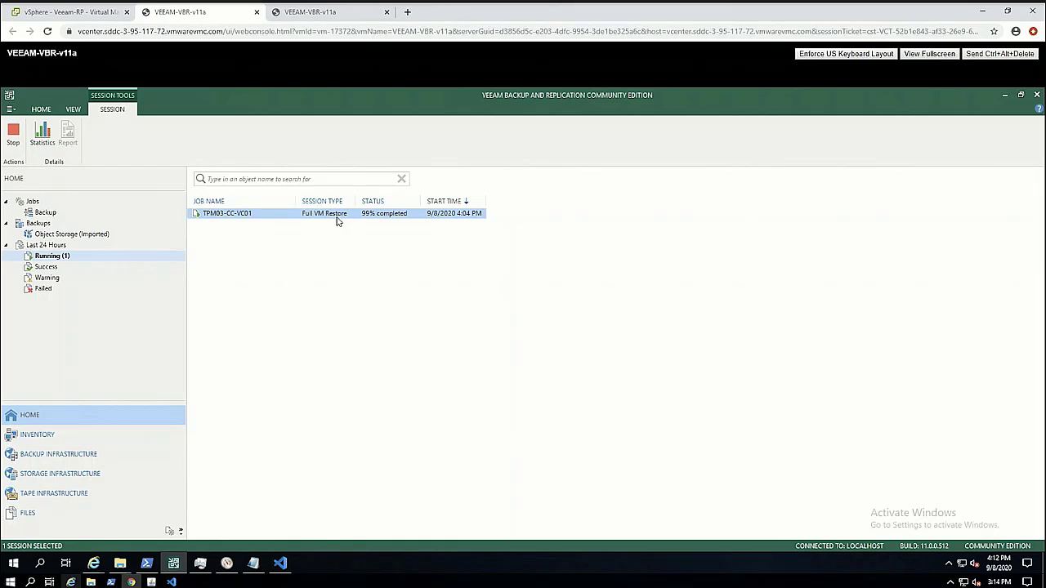